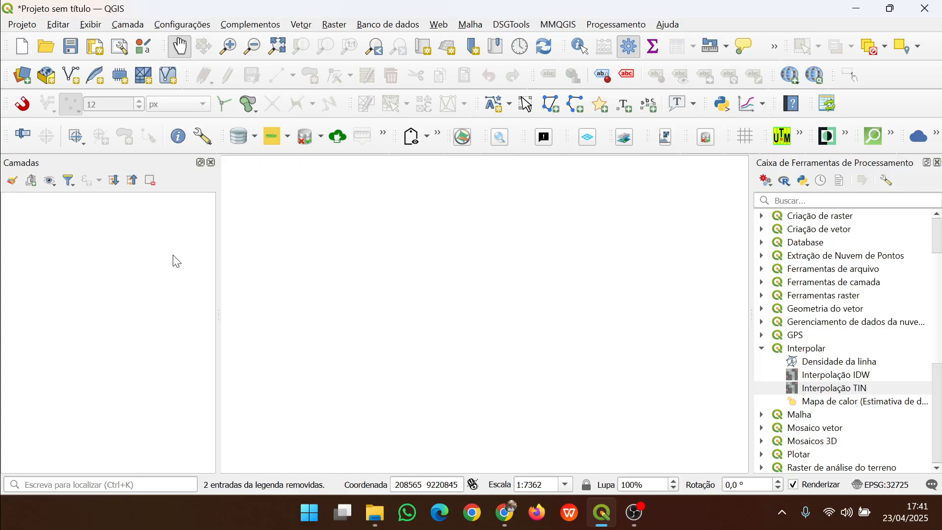
Add the shapefiles 1_Lagoa_Pao.shp and 1_Limites_PAO.shp from the 1_Lagoa_Pao folder as vector layers
{"action": "left_click", "coordinate": [126, 25]}
{"action": "left_click", "coordinate": [175, 39]}
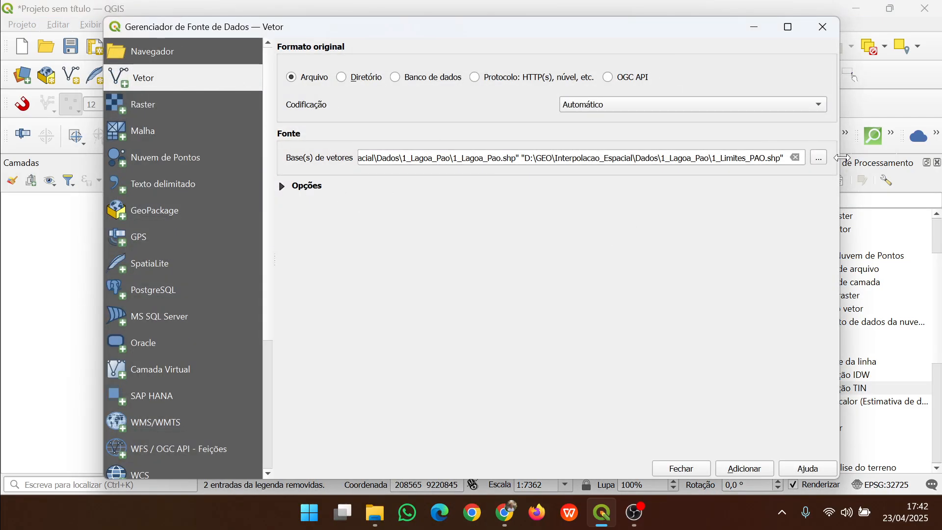
{"action": "left_click", "coordinate": [818, 158]}
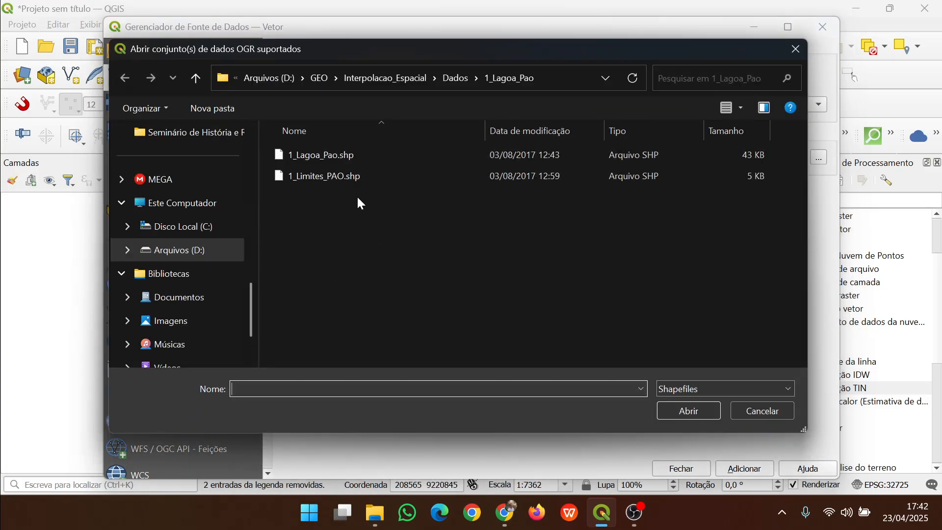
{"action": "left_click", "coordinate": [687, 381]}
{"action": "left_click", "coordinate": [693, 390]}
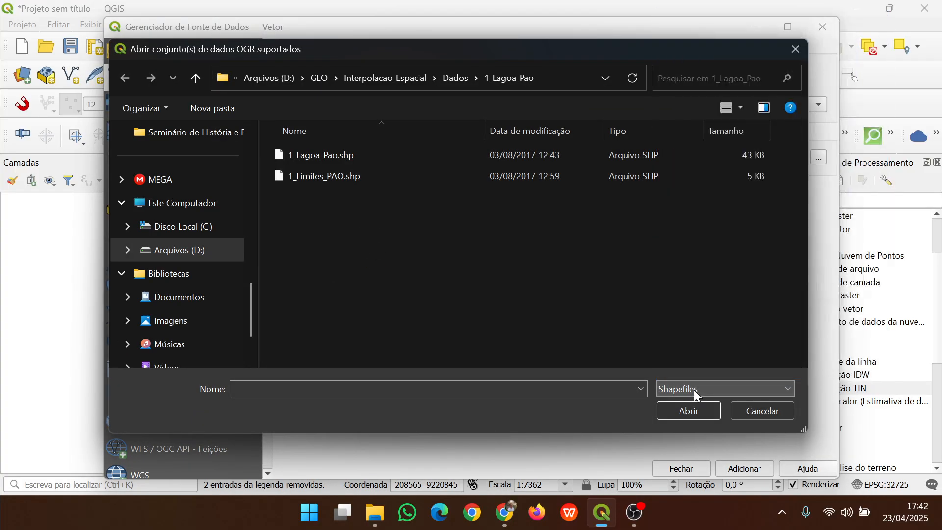
{"action": "left_click_drag", "start_coordinate": [367, 211], "coordinate": [284, 152]}
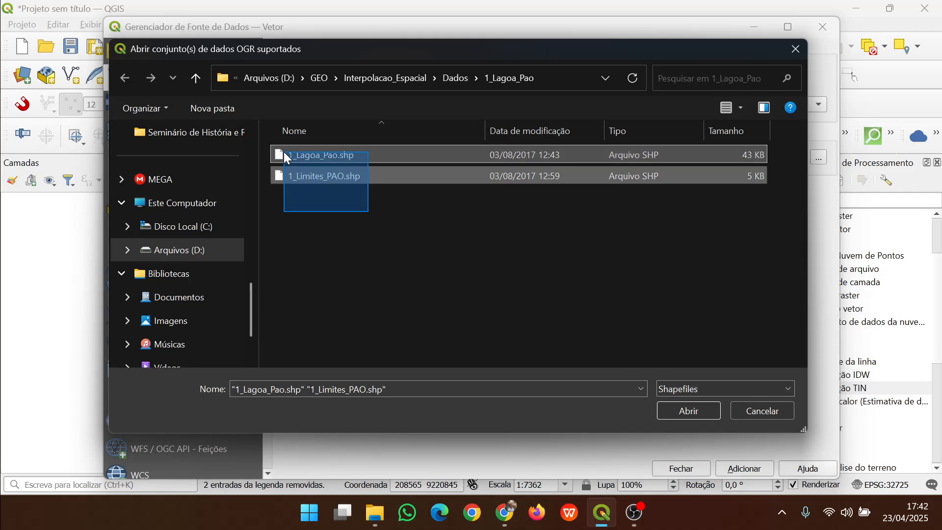
{"action": "left_click", "coordinate": [683, 412]}
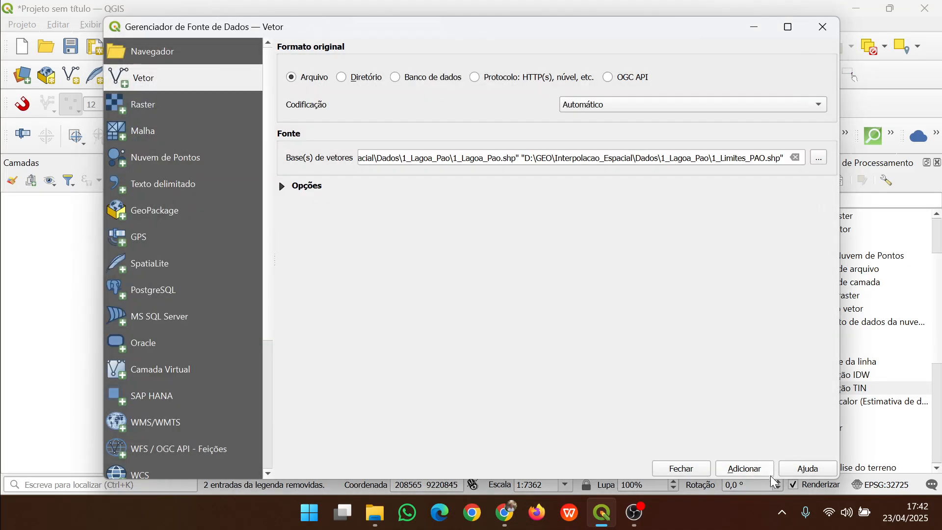
{"action": "left_click", "coordinate": [745, 469]}
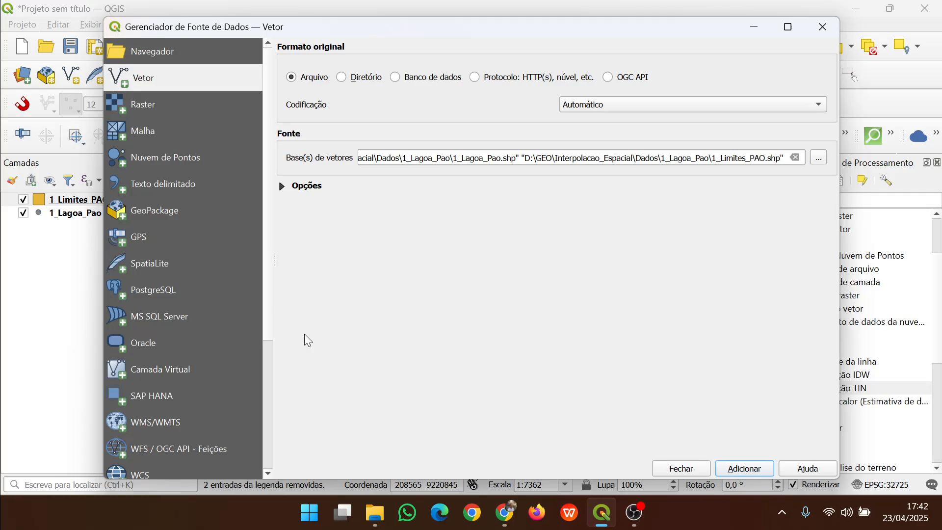
{"action": "left_click", "coordinate": [692, 469]}
Move the 1_Lagoa_Pao points above 1_Limites_PAO and set the boundary layer's colour to light blue
{"action": "left_click_drag", "start_coordinate": [98, 202], "coordinate": [90, 221]}
{"action": "right_click", "coordinate": [89, 216]}
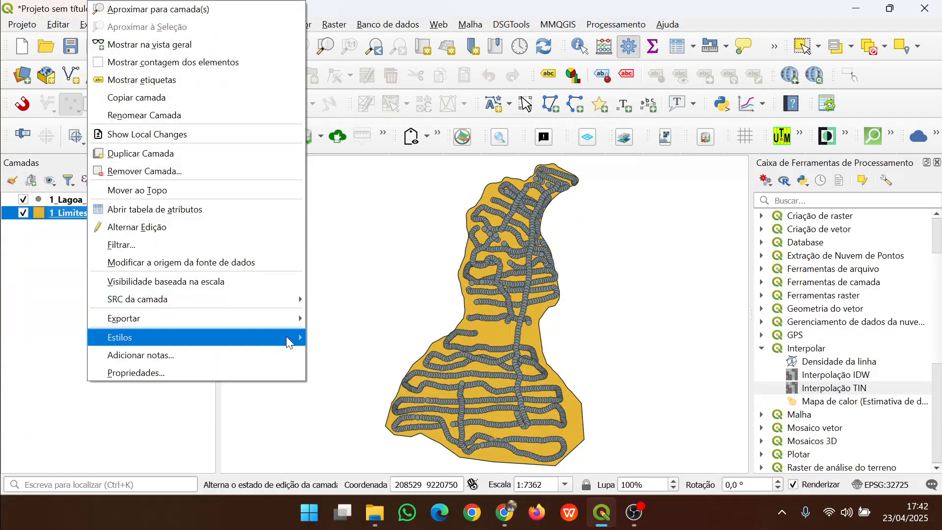
{"action": "mouse_move", "coordinate": [295, 336]}
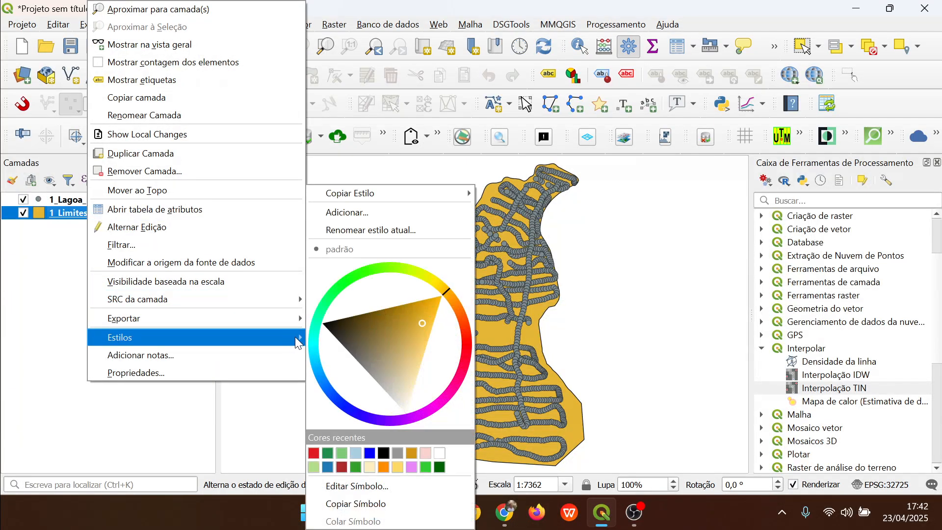
{"action": "left_click", "coordinate": [356, 453]}
Set the 1_Lagoa_Pao point layer's colour to red
{"action": "right_click", "coordinate": [65, 204]}
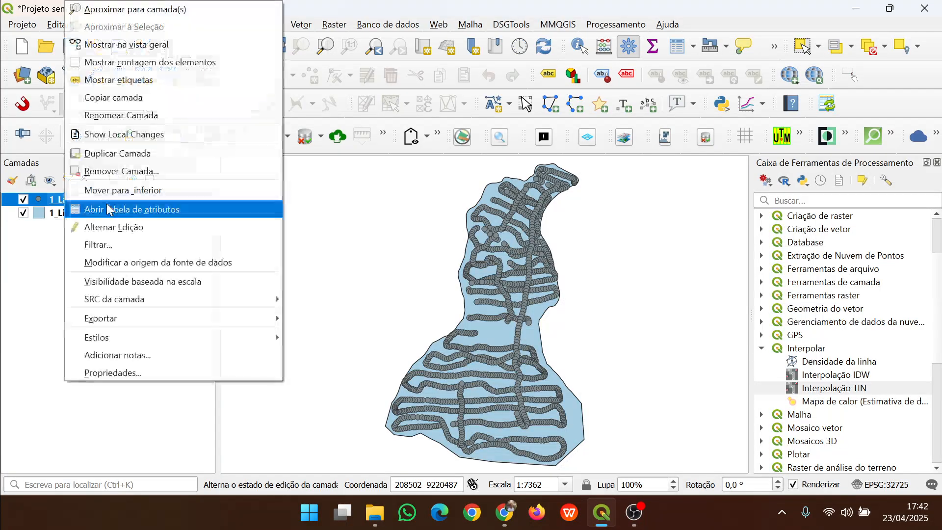
{"action": "mouse_move", "coordinate": [284, 349]}
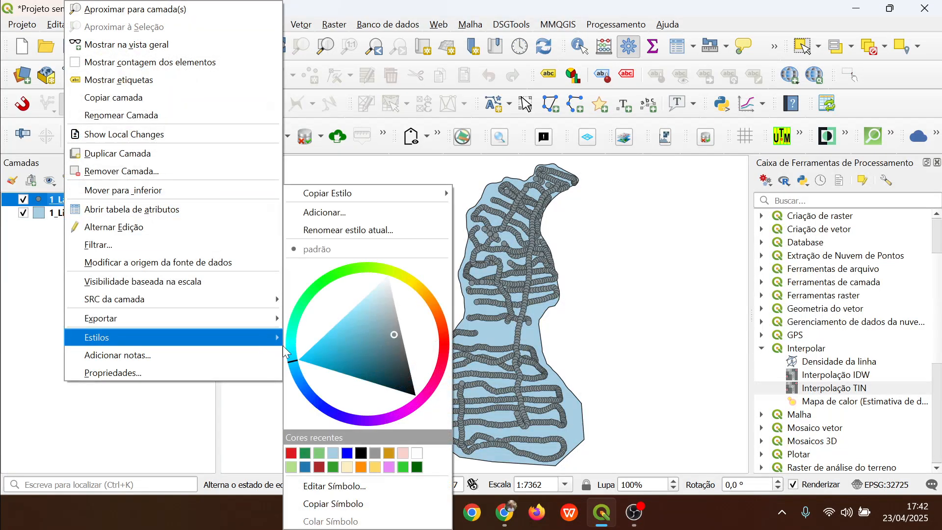
{"action": "left_click", "coordinate": [291, 453]}
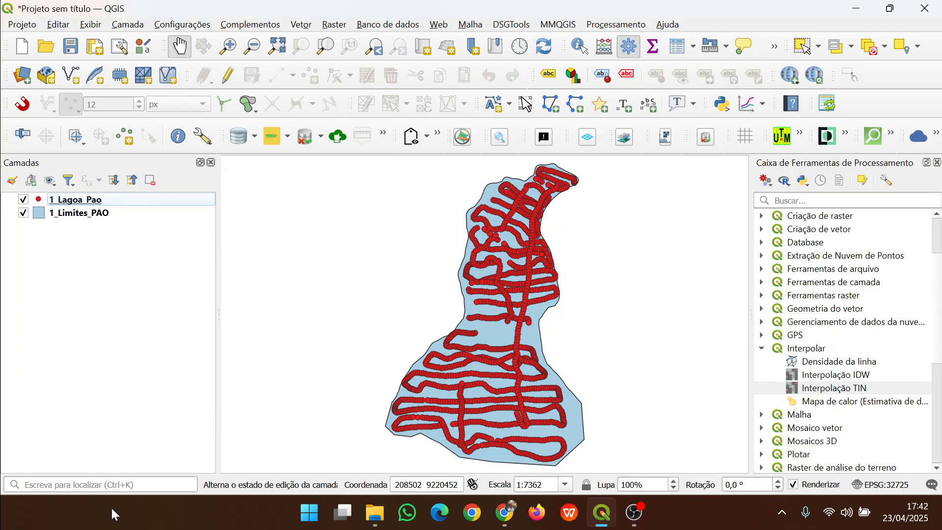
Open the Grade (Inverso da distância à potência) tool for 1_Lagoa_Pao and set the Z value field to Profundida
{"action": "left_click", "coordinate": [91, 200]}
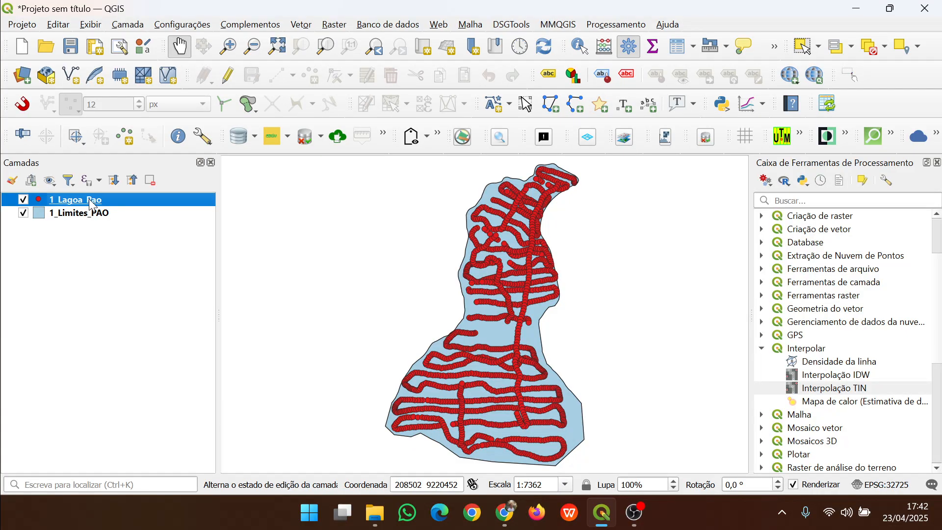
{"action": "left_click", "coordinate": [330, 27]}
{"action": "mouse_move", "coordinate": [385, 78]}
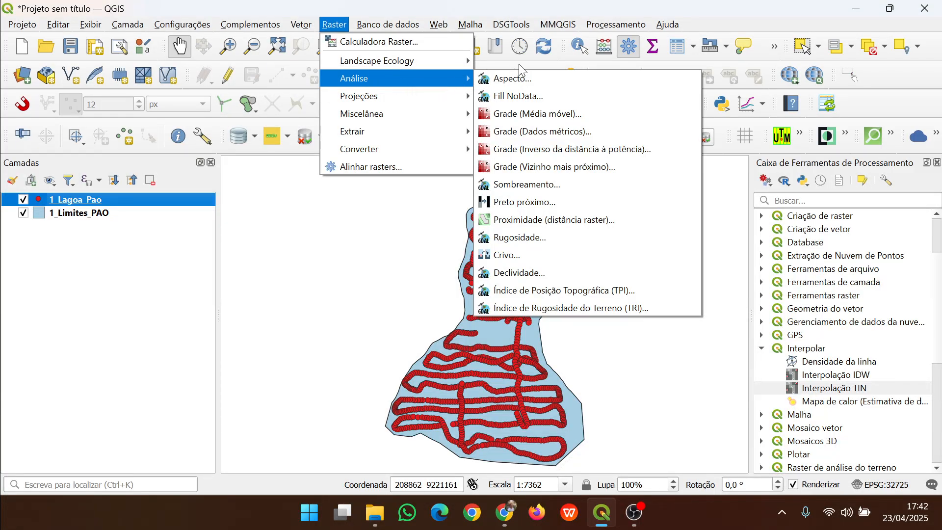
{"action": "left_click", "coordinate": [541, 150]}
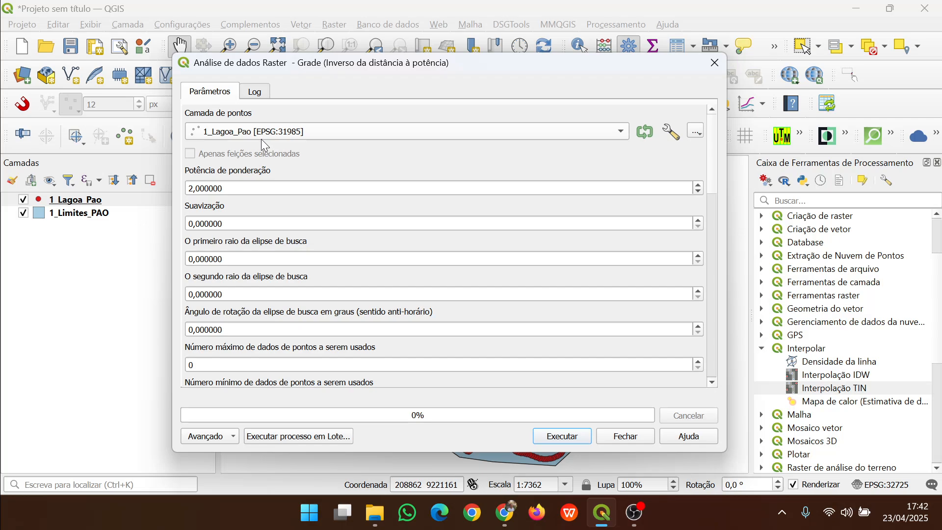
{"action": "left_click", "coordinate": [236, 189]}
{"action": "left_click_drag", "start_coordinate": [709, 149], "coordinate": [727, 233]}
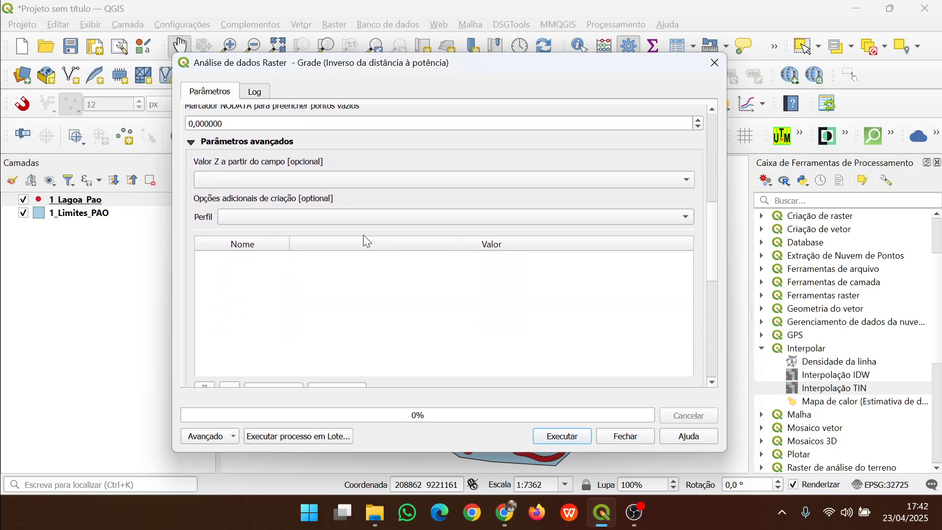
{"action": "left_click", "coordinate": [249, 181]}
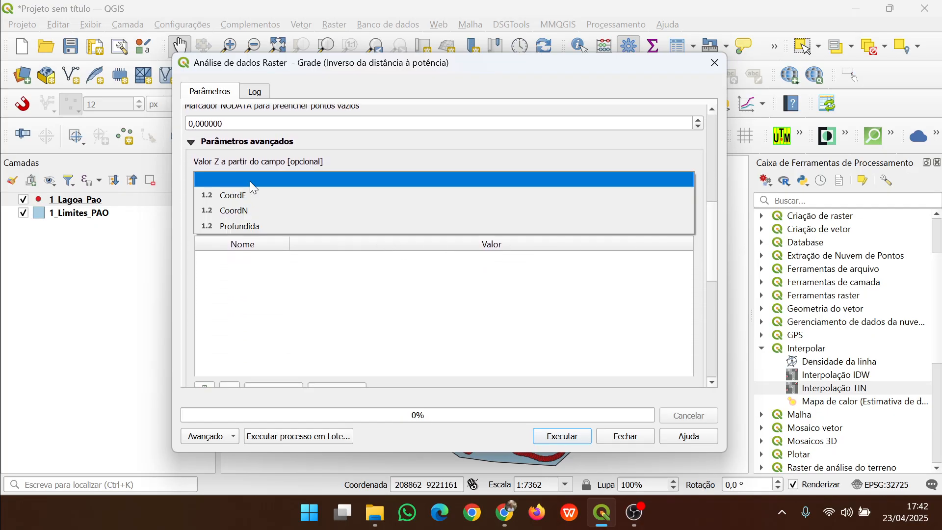
{"action": "left_click", "coordinate": [247, 227]}
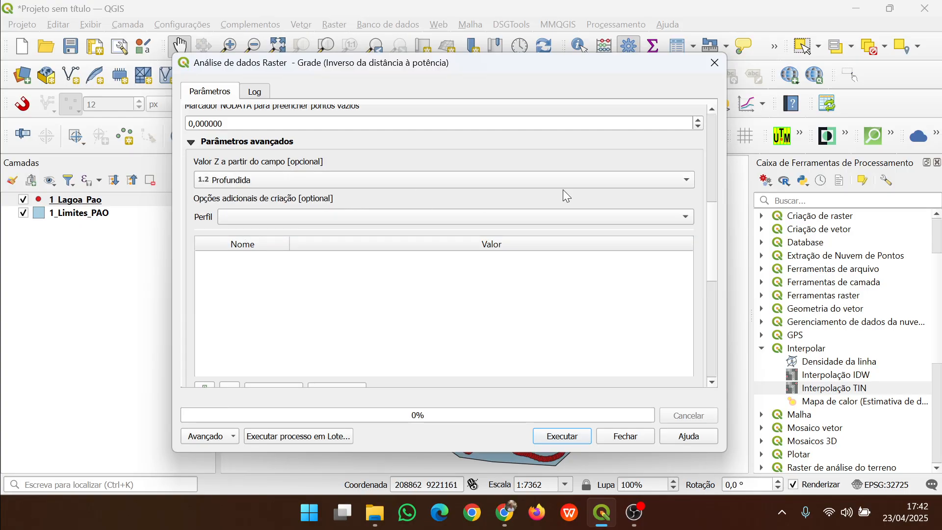
Run the inverse-distance grid interpolation with a temporary output file and close the dialog
{"action": "left_click_drag", "start_coordinate": [722, 204], "coordinate": [728, 301]}
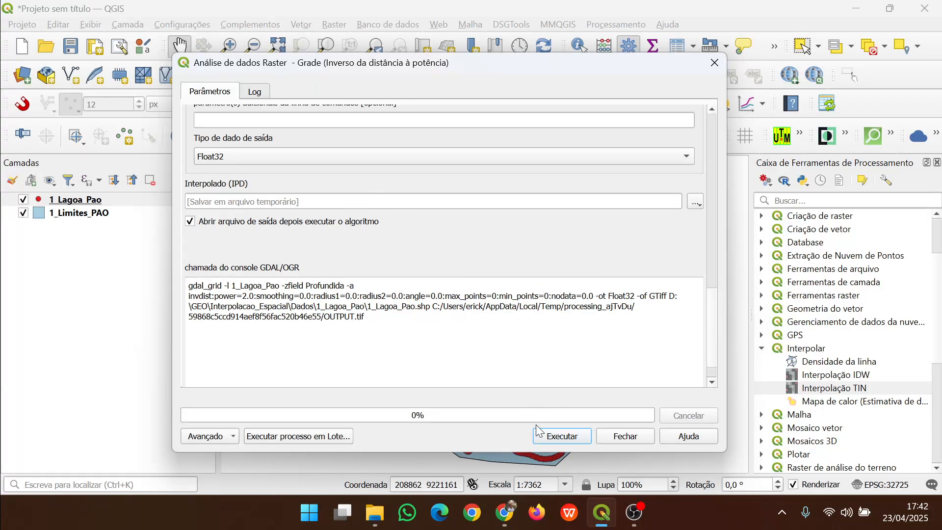
{"action": "left_click", "coordinate": [696, 201]}
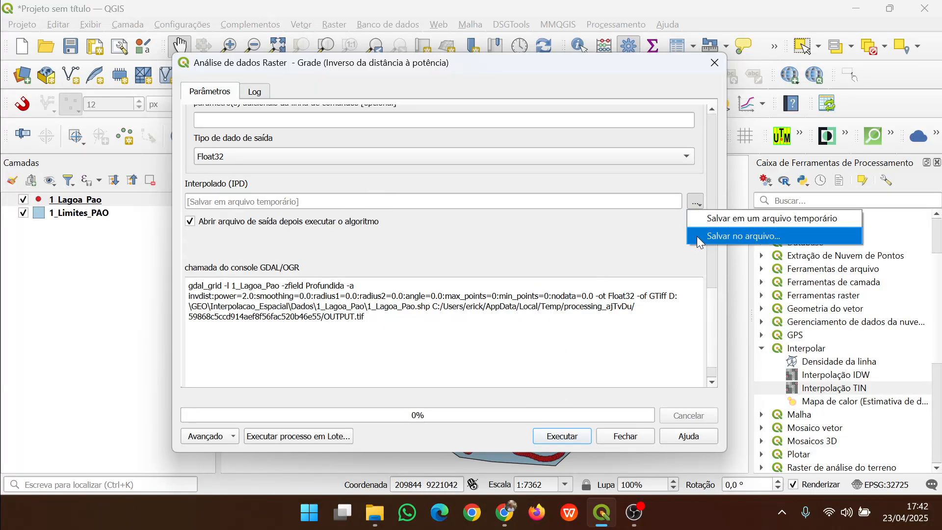
{"action": "left_click", "coordinate": [497, 257]}
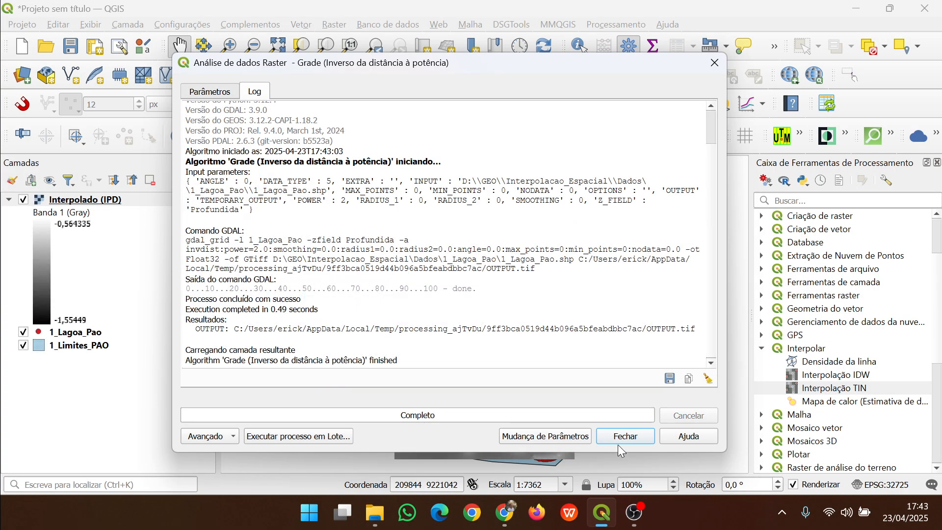
{"action": "left_click", "coordinate": [619, 439]}
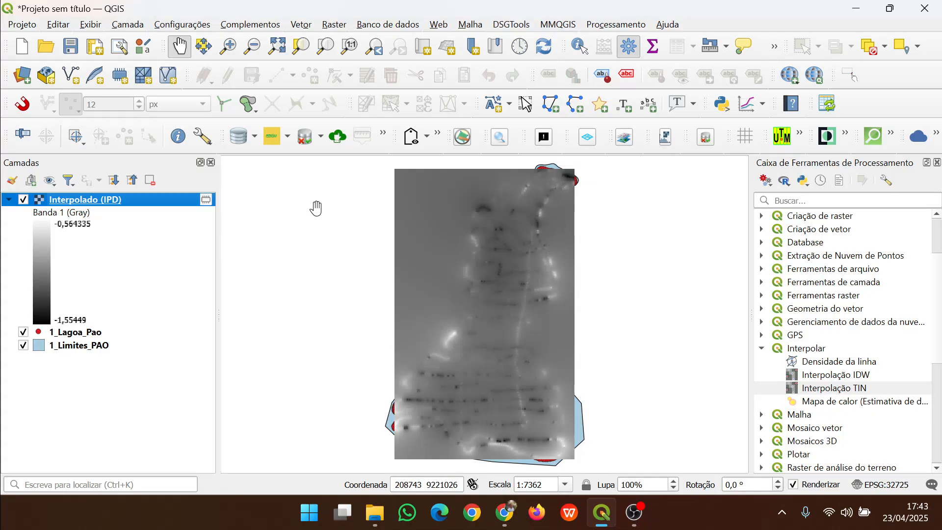
Move the points layer above the Interpolado (IPD) raster and inspect the interpolated surface around the points
{"action": "mouse_move", "coordinate": [74, 331]}
{"action": "left_mouse_down"}
{"action": "mouse_move", "coordinate": [54, 296]}
{"action": "mouse_move", "coordinate": [52, 206]}
{"action": "mouse_move", "coordinate": [73, 193]}
{"action": "mouse_move", "coordinate": [61, 199]}
{"action": "left_mouse_up"}
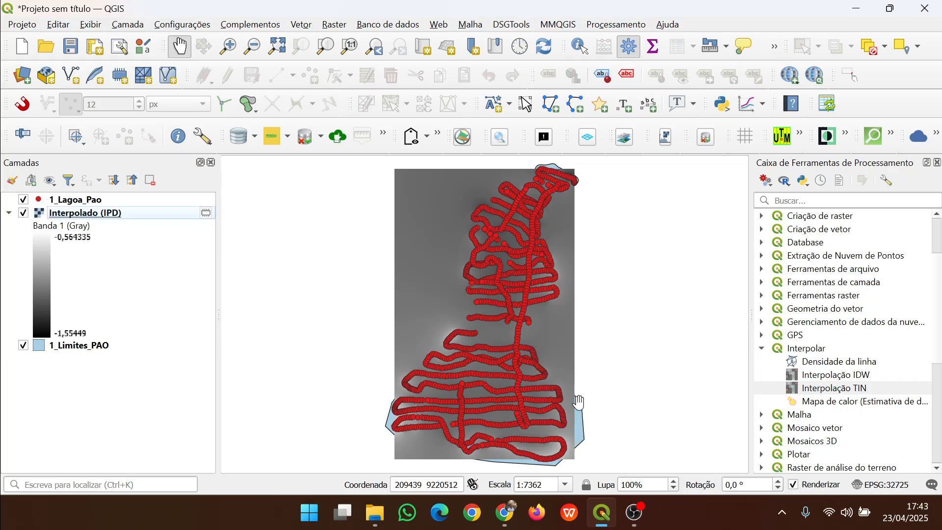
{"action": "scroll", "coordinate": [577, 412], "scroll_direction": "up", "scroll_amount": 2}
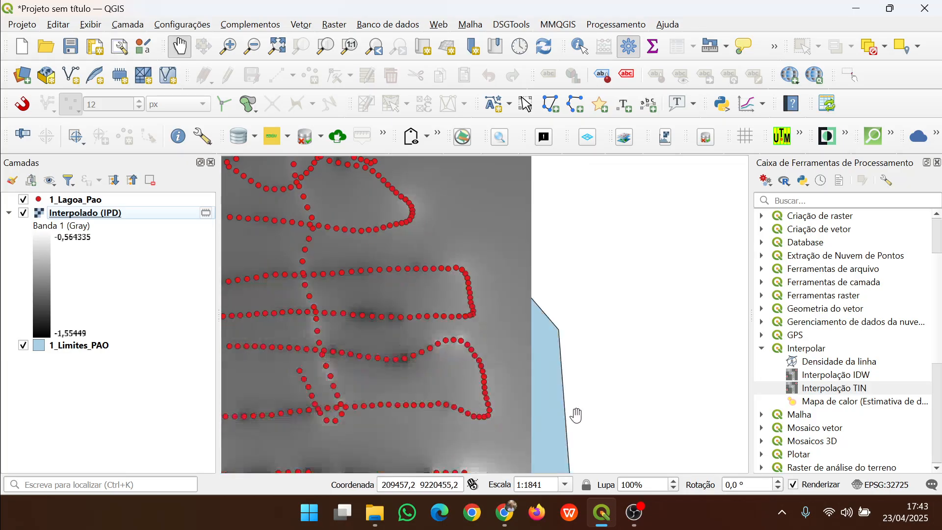
{"action": "left_click_drag", "start_coordinate": [559, 457], "coordinate": [656, 320]}
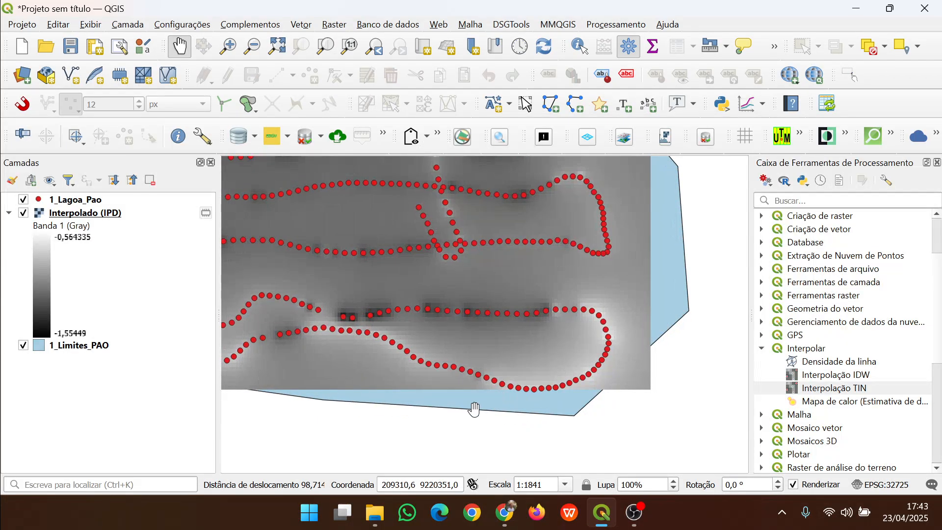
{"action": "left_click_drag", "start_coordinate": [522, 411], "coordinate": [720, 413]}
{"action": "left_click_drag", "start_coordinate": [436, 362], "coordinate": [716, 483]}
{"action": "left_click_drag", "start_coordinate": [439, 316], "coordinate": [325, 389]}
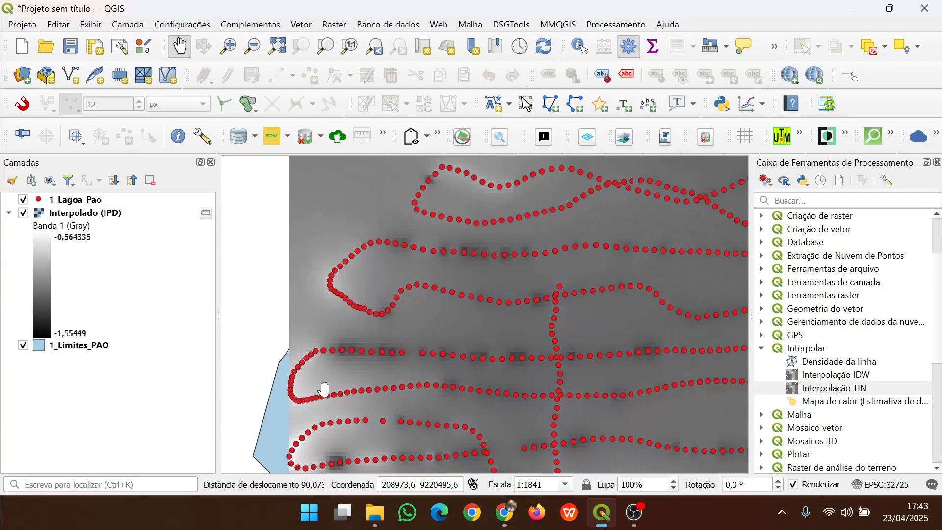
{"action": "right_click", "coordinate": [89, 208]}
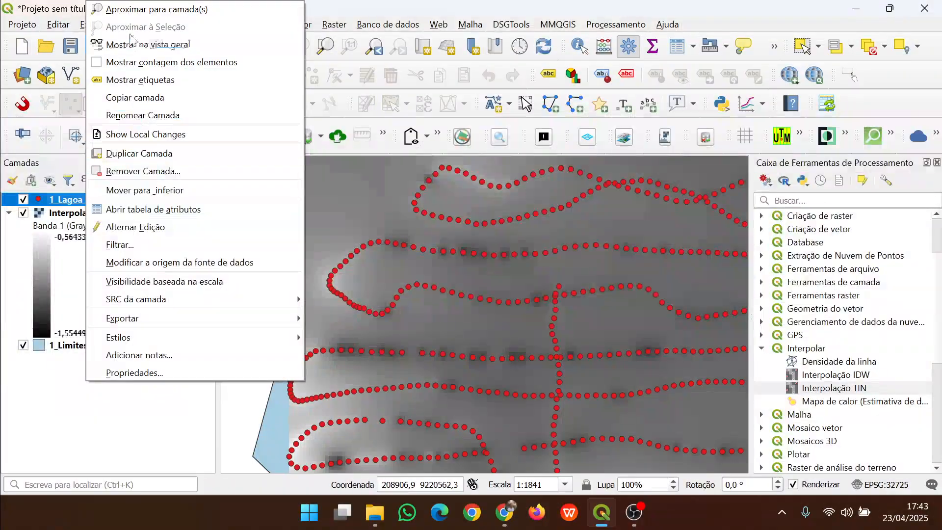
{"action": "left_click", "coordinate": [142, 14]}
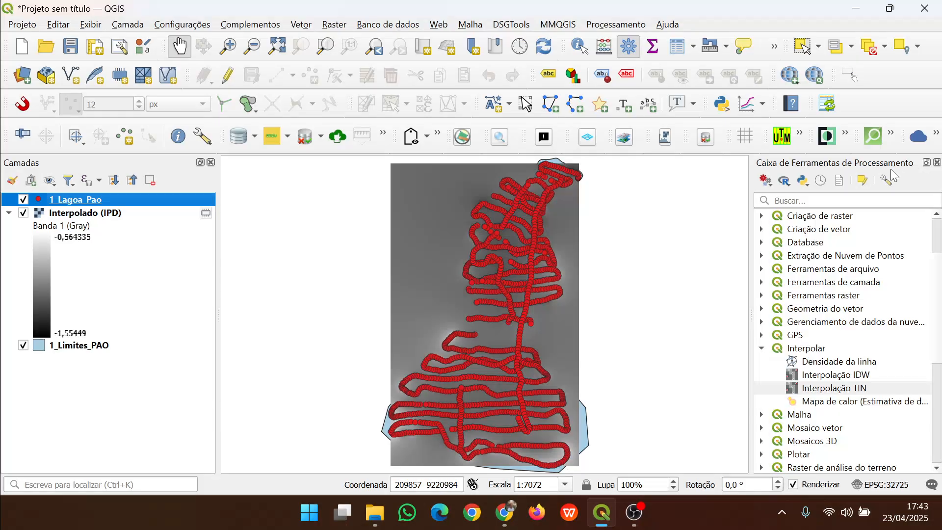
{"action": "left_click", "coordinate": [937, 162]}
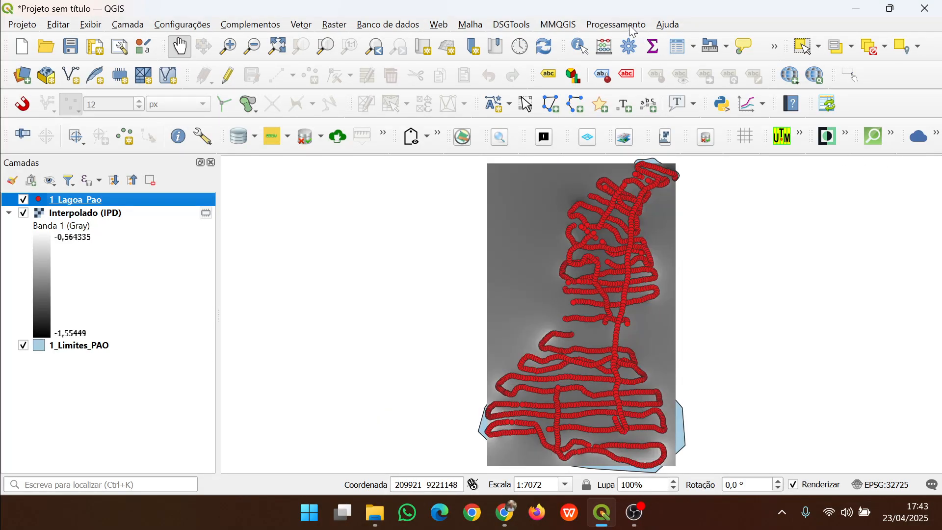
{"action": "left_click", "coordinate": [608, 24]}
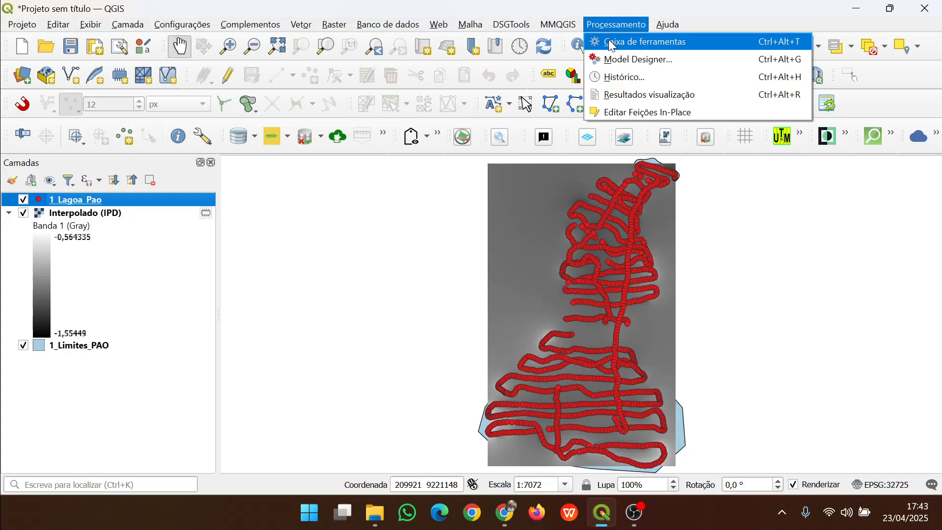
{"action": "left_click", "coordinate": [609, 41]}
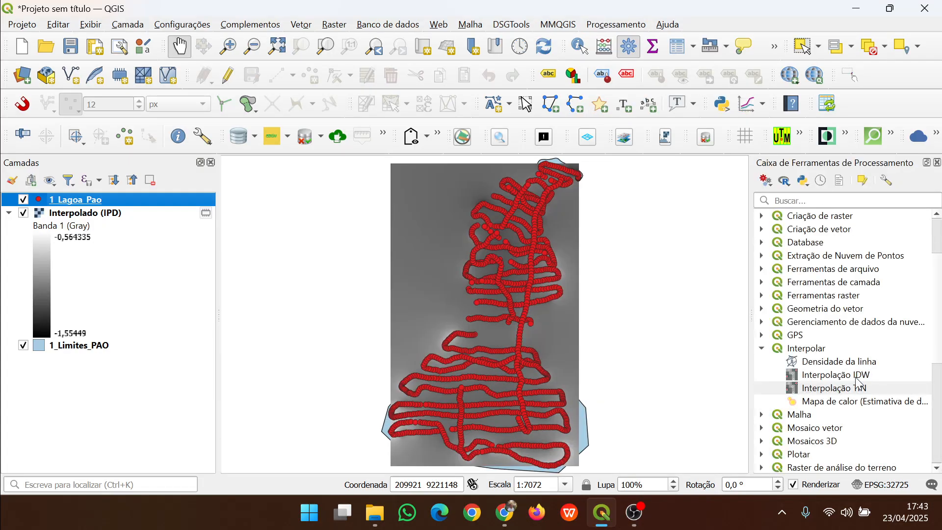
Open the Interpolação IDW tool and add 1_Lagoa_Pao with the Profundida attribute as a point input layer
{"action": "left_click", "coordinate": [807, 354]}
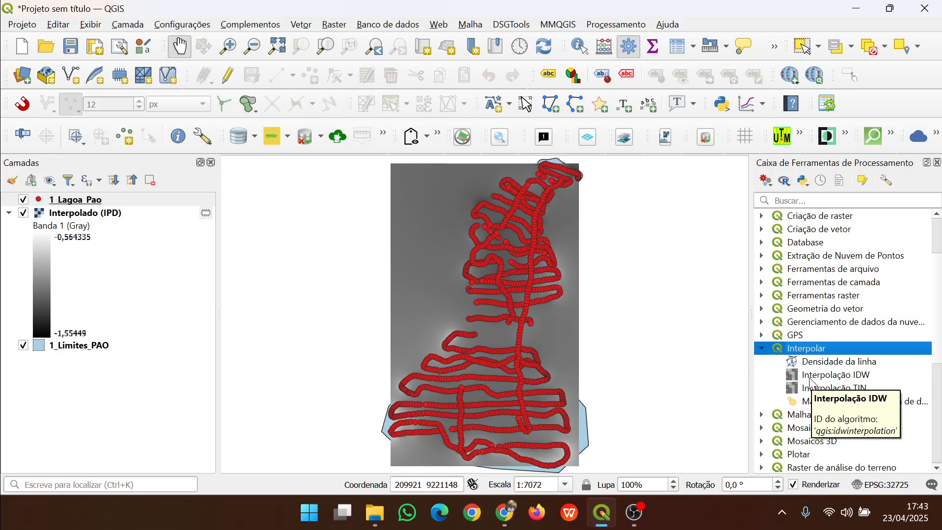
{"action": "double_click", "coordinate": [810, 378]}
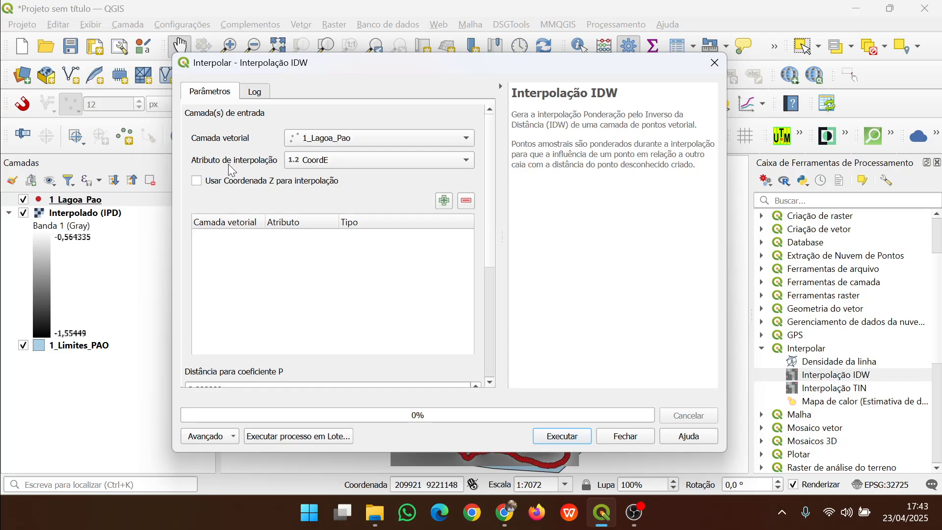
{"action": "left_click", "coordinate": [314, 161]}
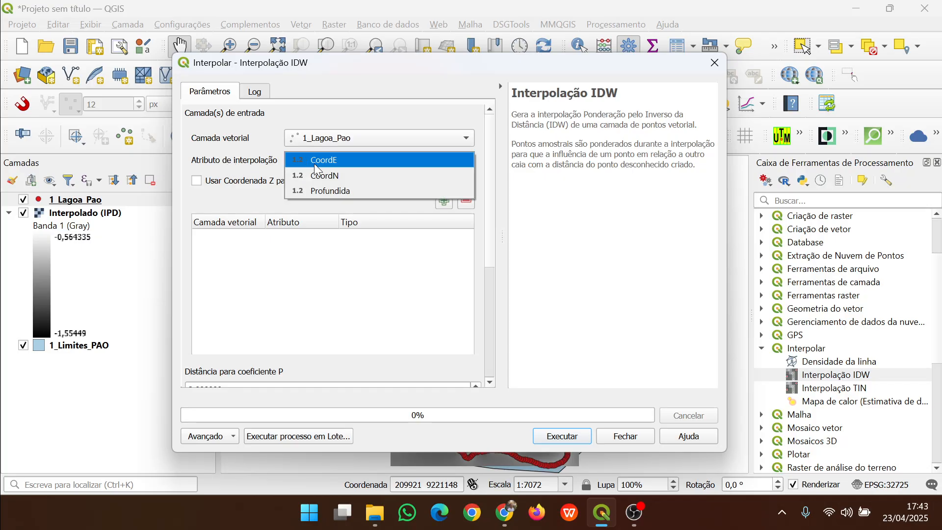
{"action": "left_click", "coordinate": [332, 193]}
{"action": "left_click", "coordinate": [444, 202]}
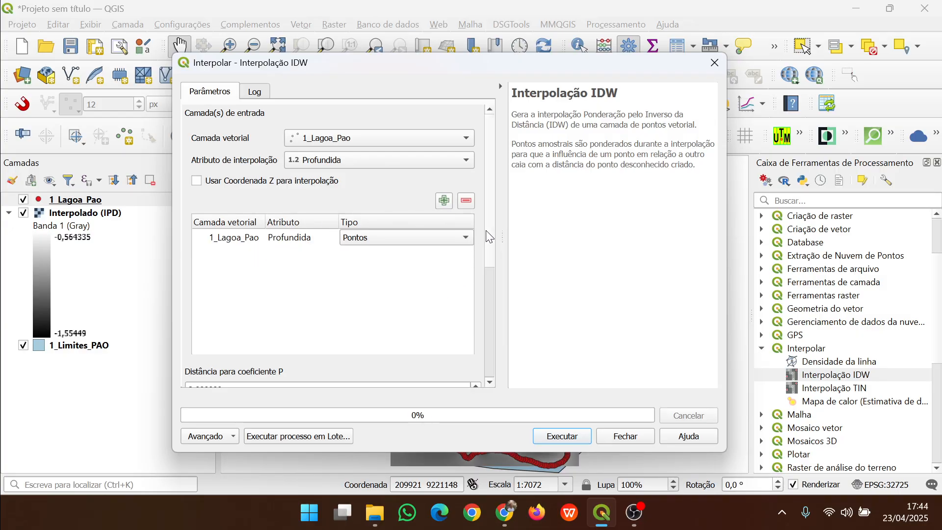
{"action": "scroll", "coordinate": [491, 255], "scroll_direction": "down", "scroll_amount": 5}
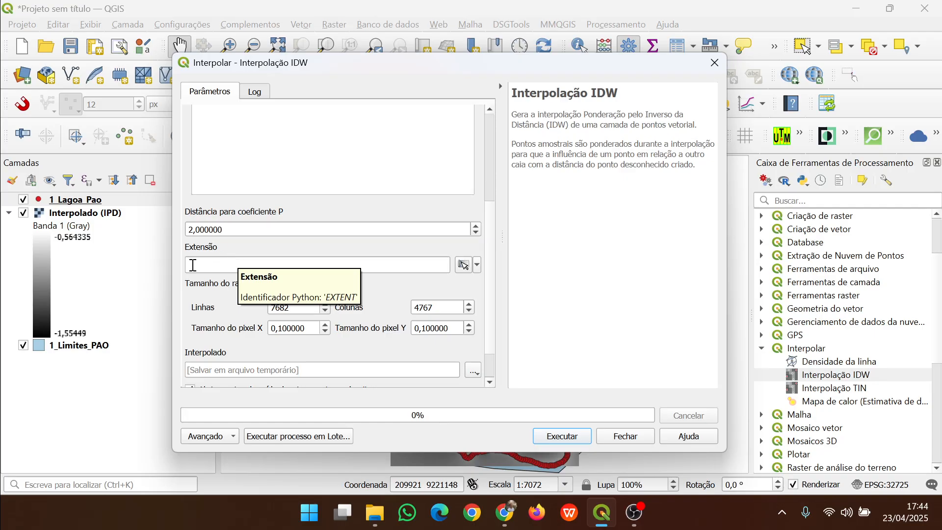
Set the IDW output extent to be calculated from the 1_Limites_PAO layer
{"action": "left_click", "coordinate": [478, 266]}
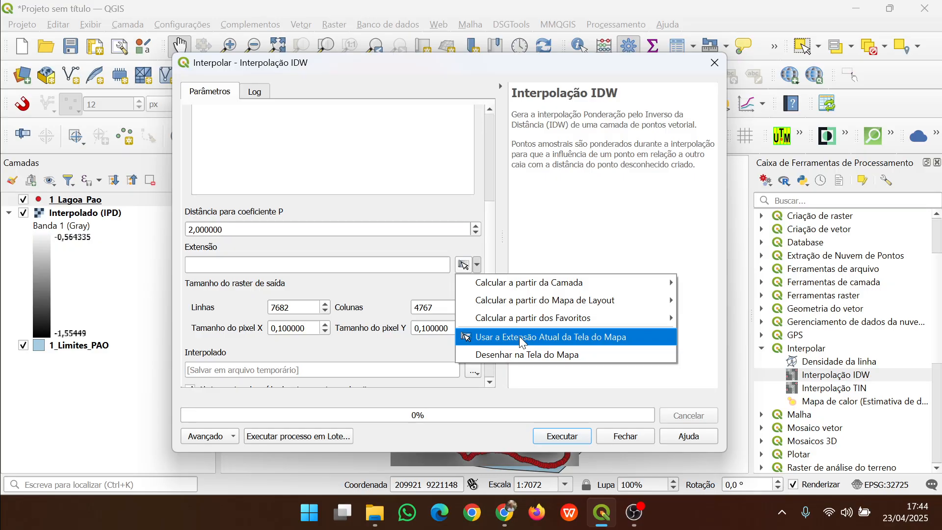
{"action": "left_click", "coordinate": [540, 60]}
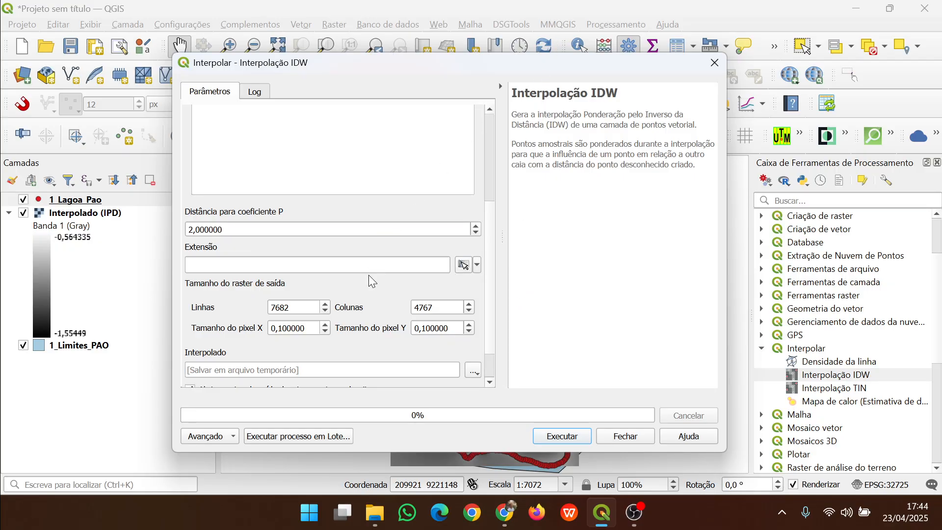
{"action": "left_click_drag", "start_coordinate": [418, 67], "coordinate": [206, 342]}
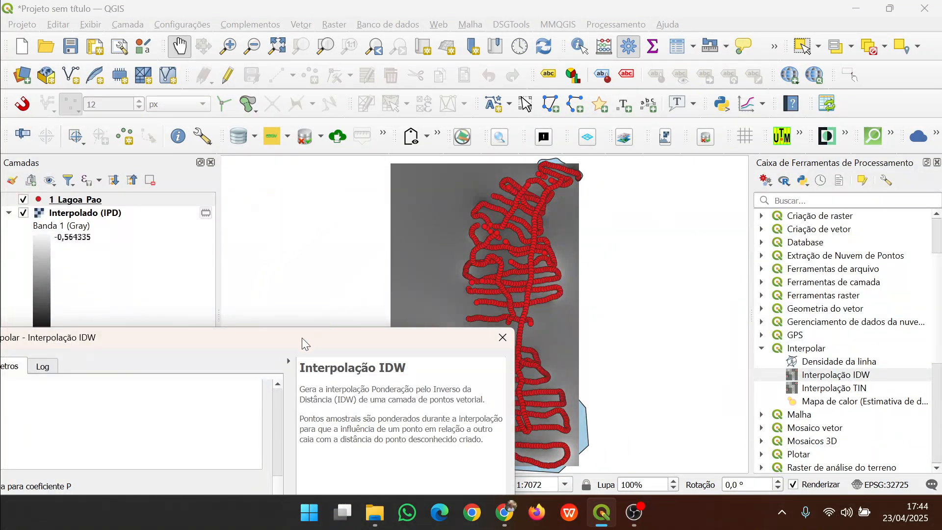
{"action": "left_click_drag", "start_coordinate": [274, 332], "coordinate": [488, 67]}
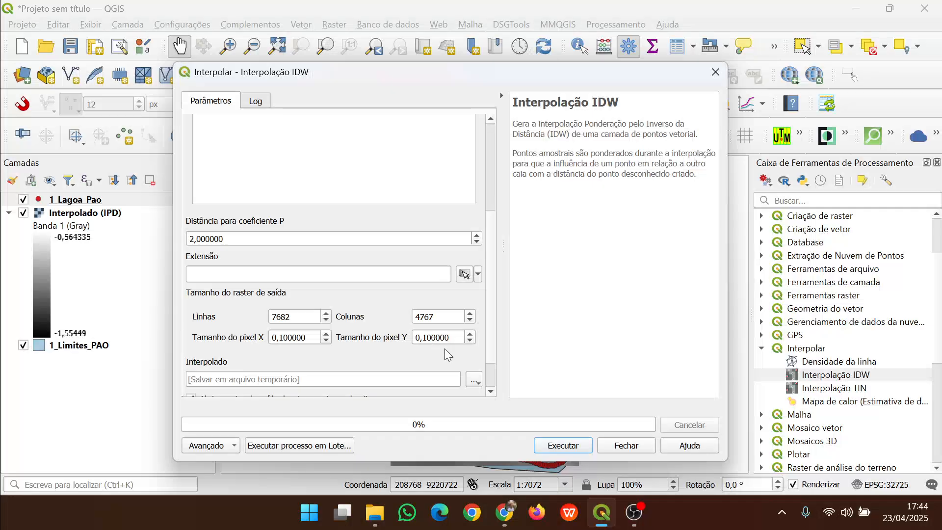
{"action": "left_click", "coordinate": [477, 275]}
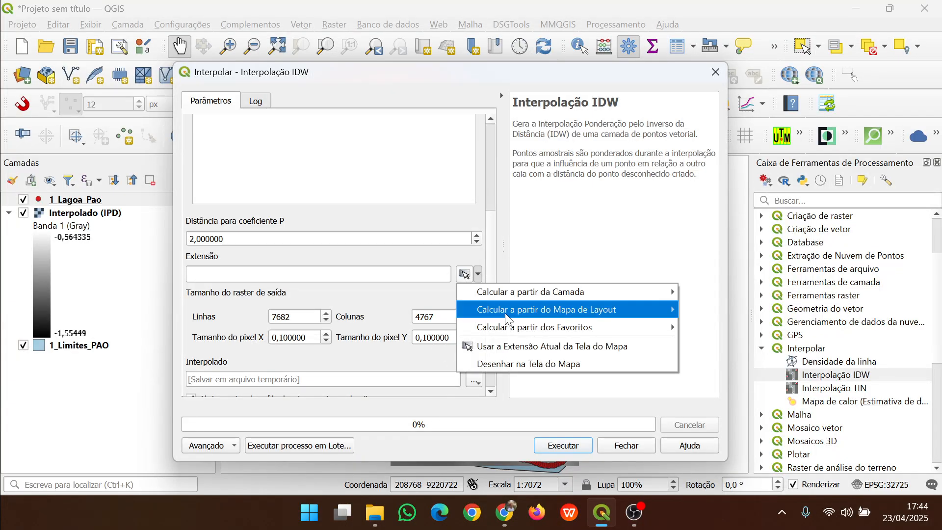
{"action": "mouse_move", "coordinate": [587, 289]}
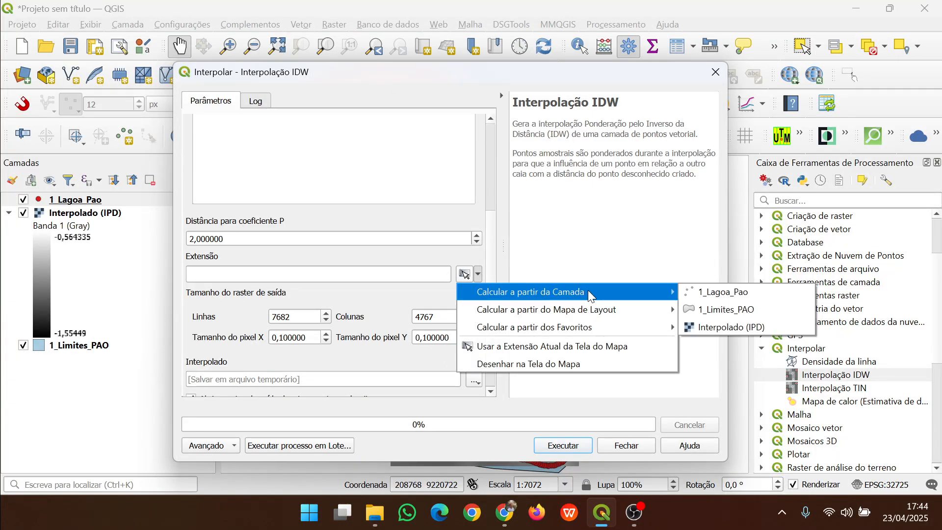
{"action": "left_click", "coordinate": [734, 308]}
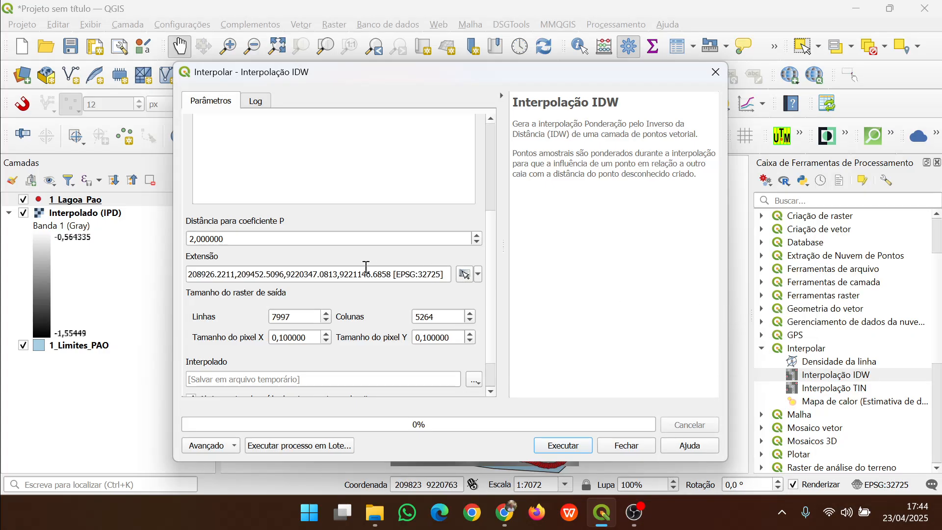
Set the output pixel size to 1, run the IDW interpolation to a temporary file and close the dialog
{"action": "double_click", "coordinate": [292, 337]}
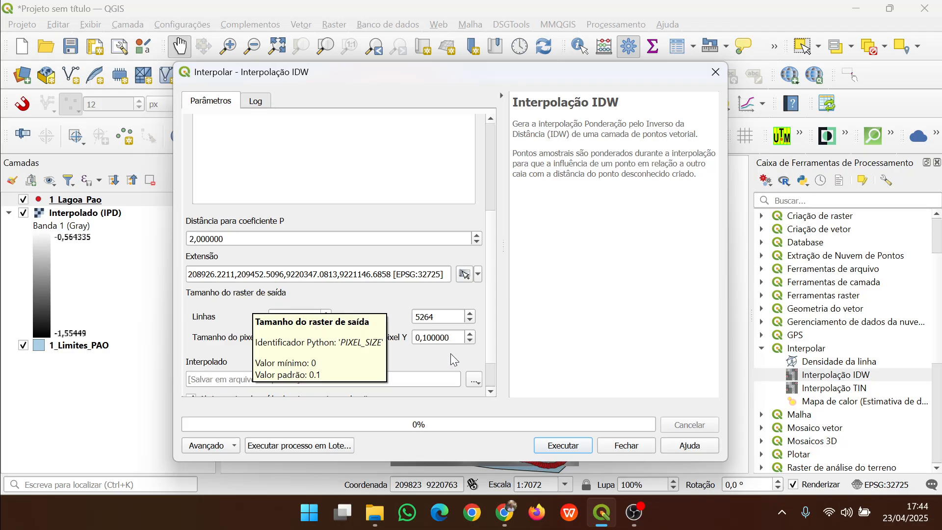
{"action": "type", "text": "1"}
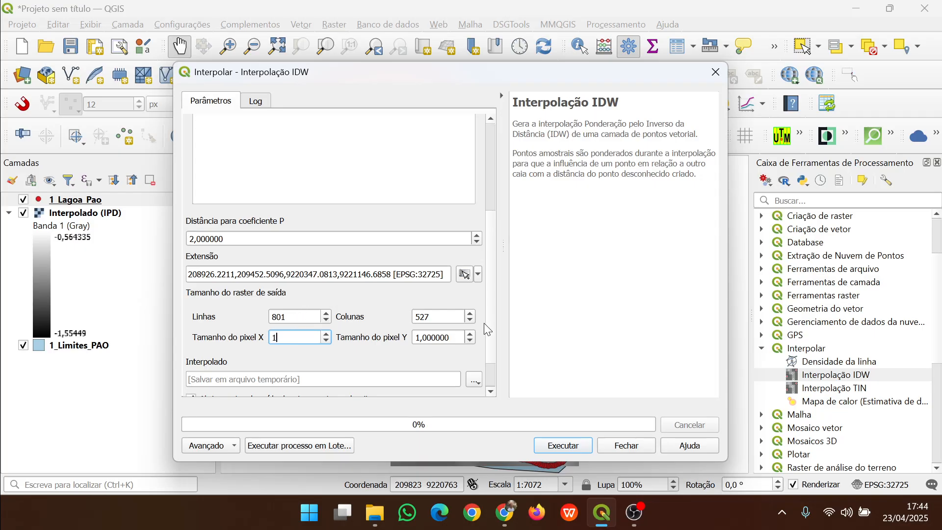
{"action": "scroll", "coordinate": [491, 303], "scroll_direction": "down", "scroll_amount": 2}
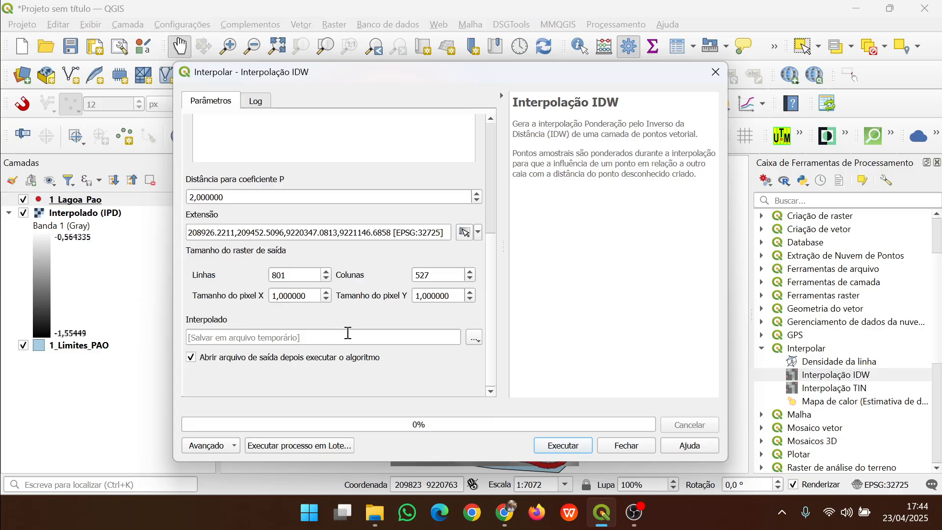
{"action": "left_click", "coordinate": [562, 446]}
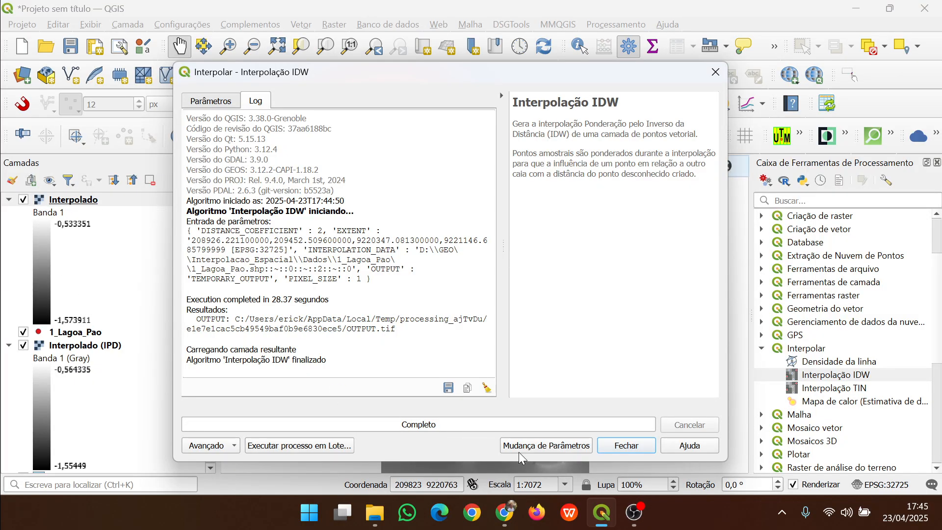
{"action": "left_click", "coordinate": [637, 451]}
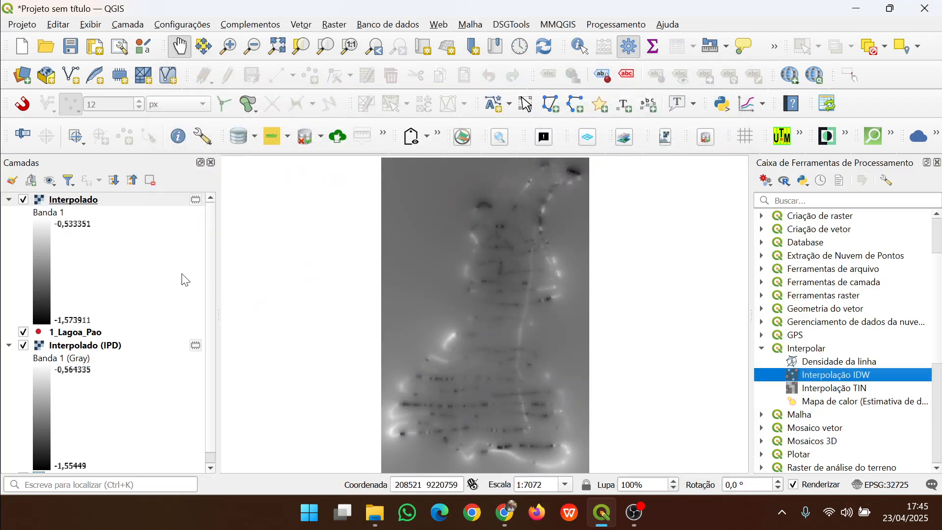
Hide the Interpolado (IPD) layer and move 1_Lagoa_Pao and 1_Limites_PAO above the new Interpolado raster
{"action": "left_click", "coordinate": [12, 346]}
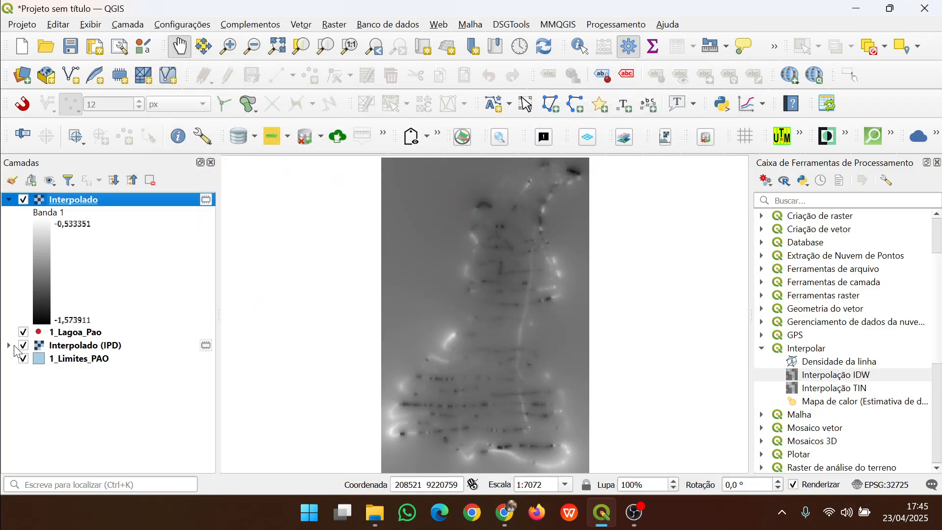
{"action": "left_click", "coordinate": [24, 346]}
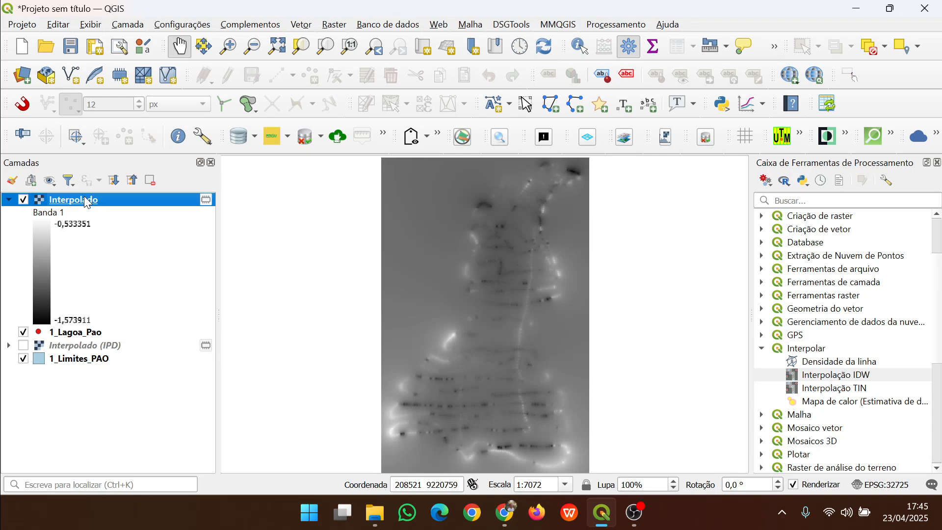
{"action": "left_click_drag", "start_coordinate": [84, 196], "coordinate": [78, 328]}
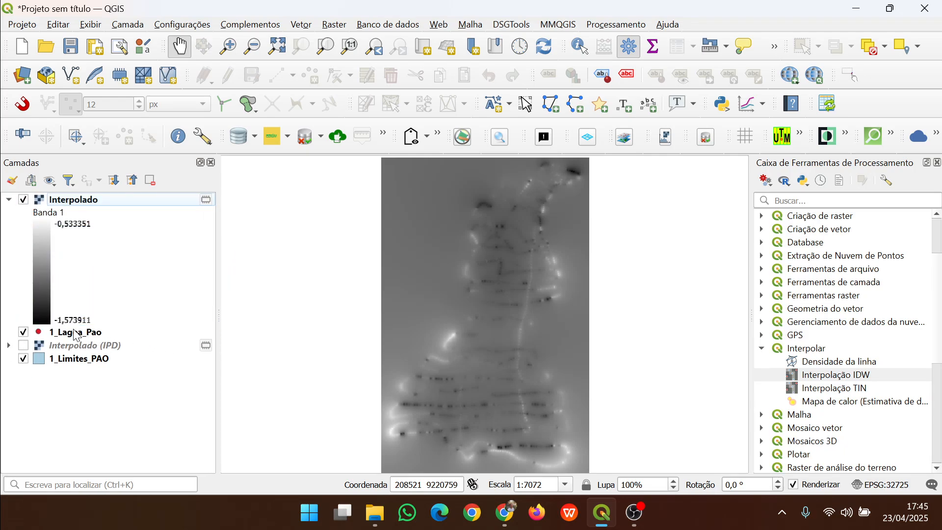
{"action": "mouse_move", "coordinate": [76, 201]}
{"action": "left_mouse_down"}
{"action": "mouse_move", "coordinate": [100, 263]}
{"action": "mouse_move", "coordinate": [74, 341]}
{"action": "left_mouse_up"}
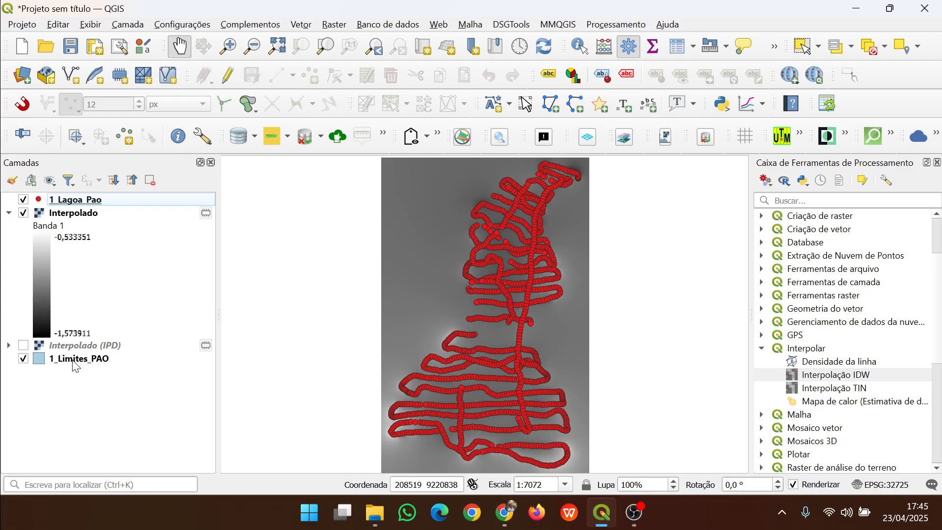
{"action": "mouse_move", "coordinate": [74, 363]}
{"action": "left_mouse_down"}
{"action": "mouse_move", "coordinate": [47, 282]}
{"action": "mouse_move", "coordinate": [45, 211]}
{"action": "left_mouse_up"}
Give the 1_Limites_PAO layer a transparent fill and a 0.66 mm stroke width in its symbology properties
{"action": "right_click", "coordinate": [72, 213]}
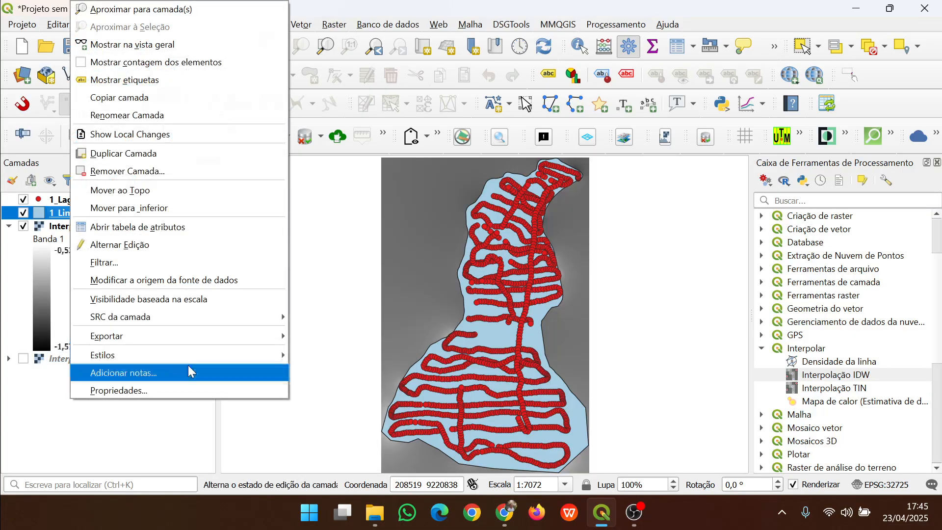
{"action": "left_click", "coordinate": [182, 390]}
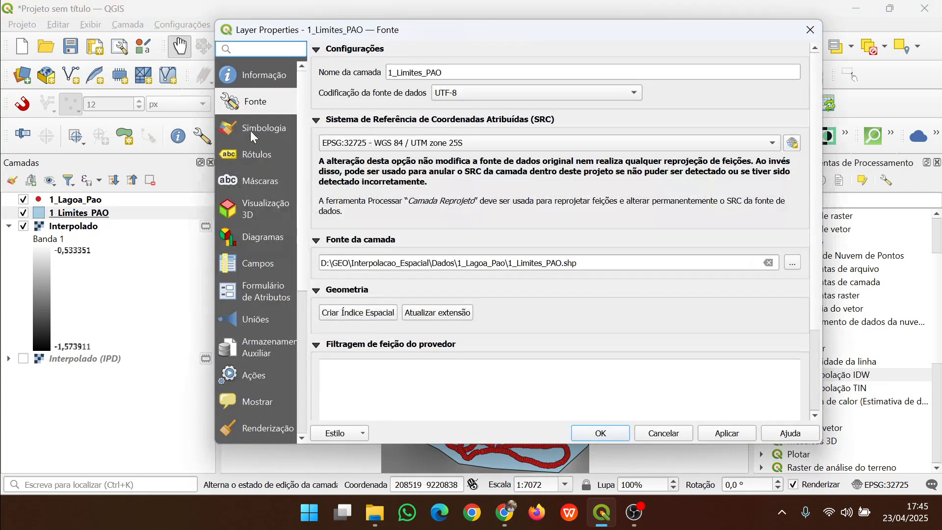
{"action": "left_click", "coordinate": [253, 136]}
{"action": "left_click", "coordinate": [517, 86]}
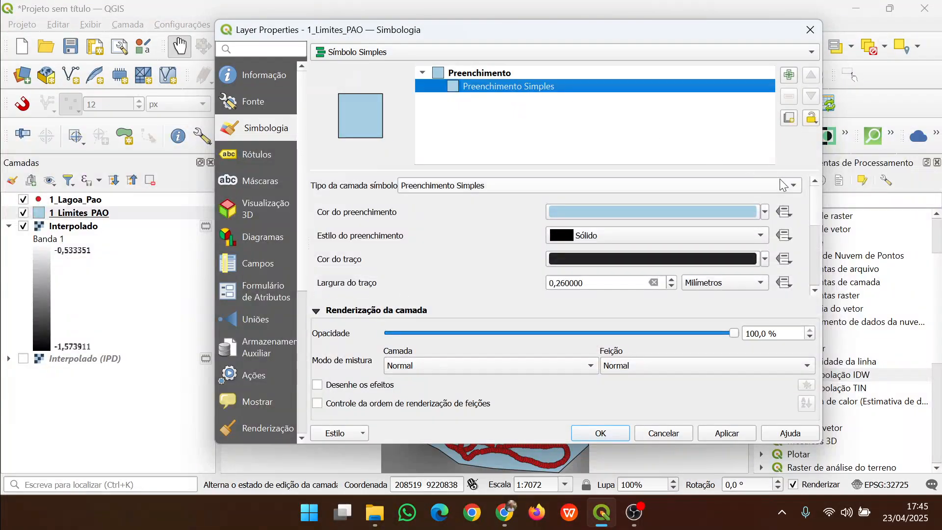
{"action": "left_click", "coordinate": [764, 212]}
{"action": "left_click", "coordinate": [625, 12]}
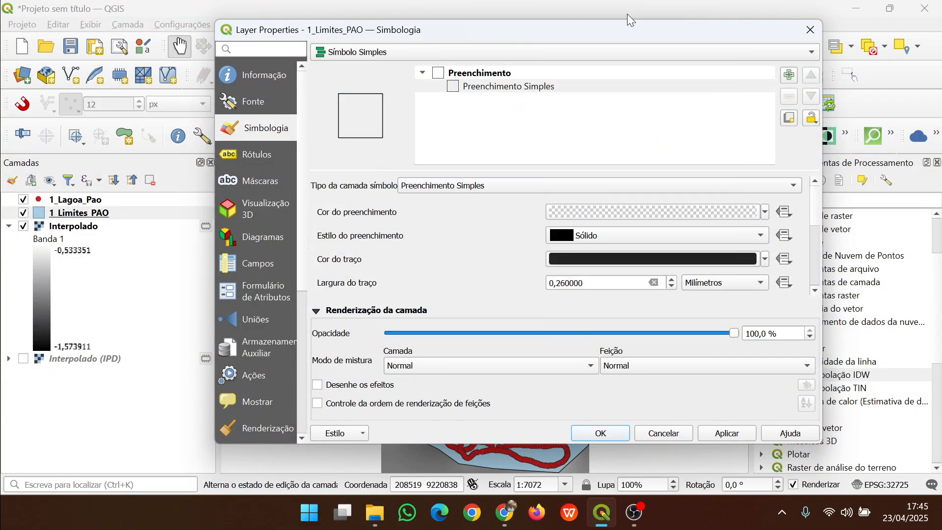
{"action": "left_click", "coordinate": [671, 279]}
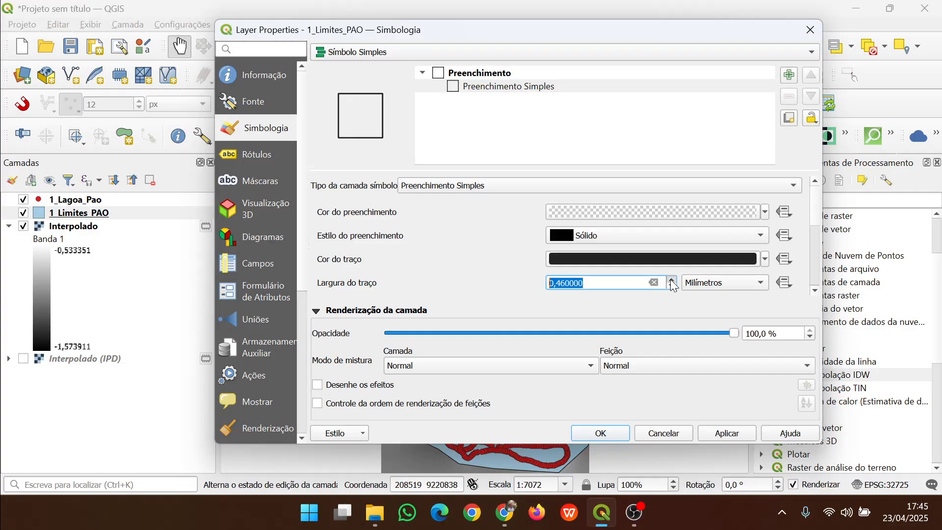
{"action": "left_click", "coordinate": [672, 279]}
{"action": "left_click", "coordinate": [738, 434]}
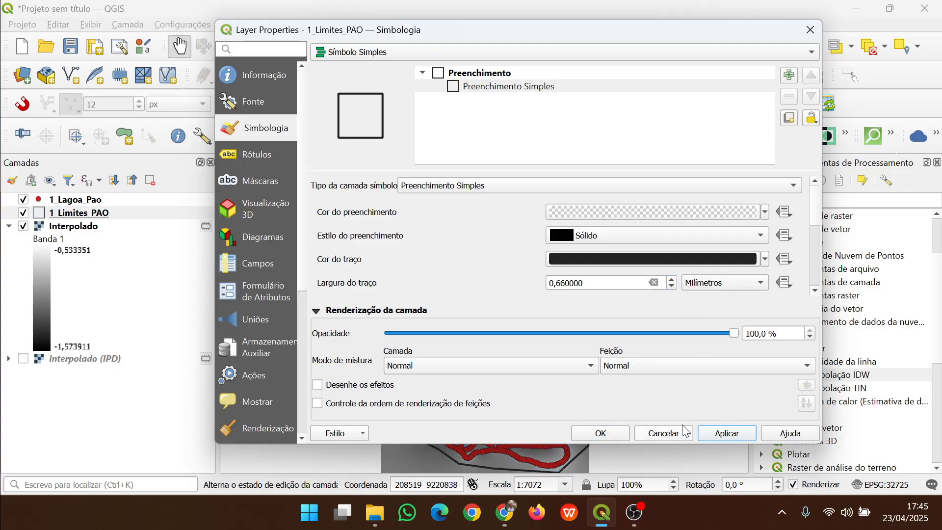
{"action": "left_click", "coordinate": [607, 432]}
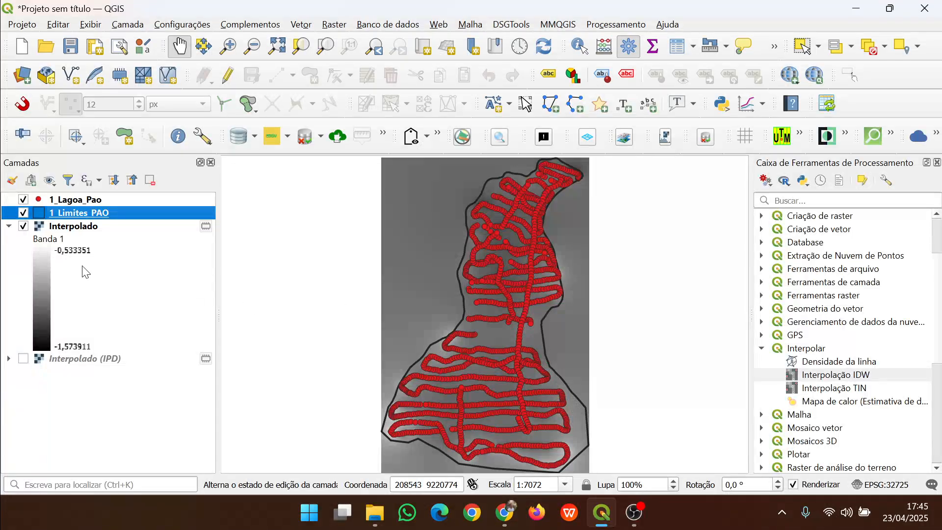
Toggle the 1_Lagoa_Pao points off and on to compare them with the interpolated surface
{"action": "left_click", "coordinate": [23, 199]}
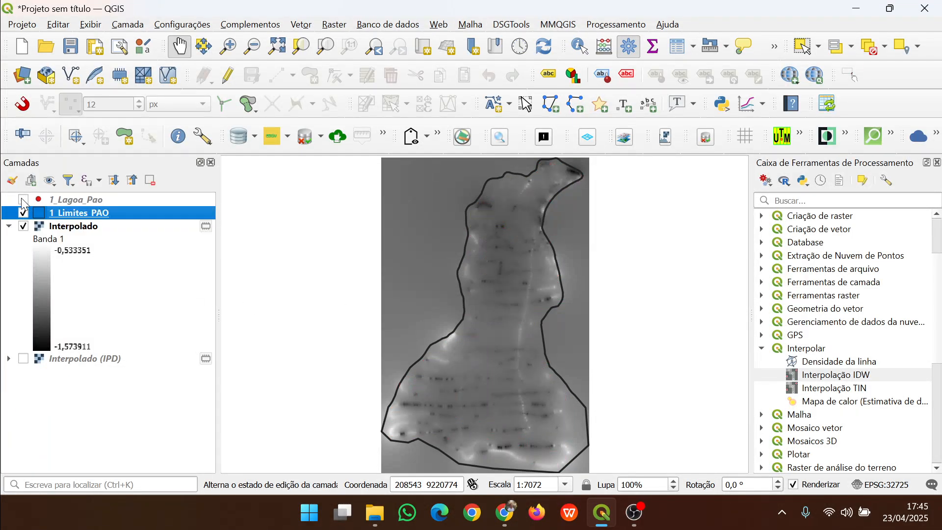
{"action": "left_click", "coordinate": [23, 199]}
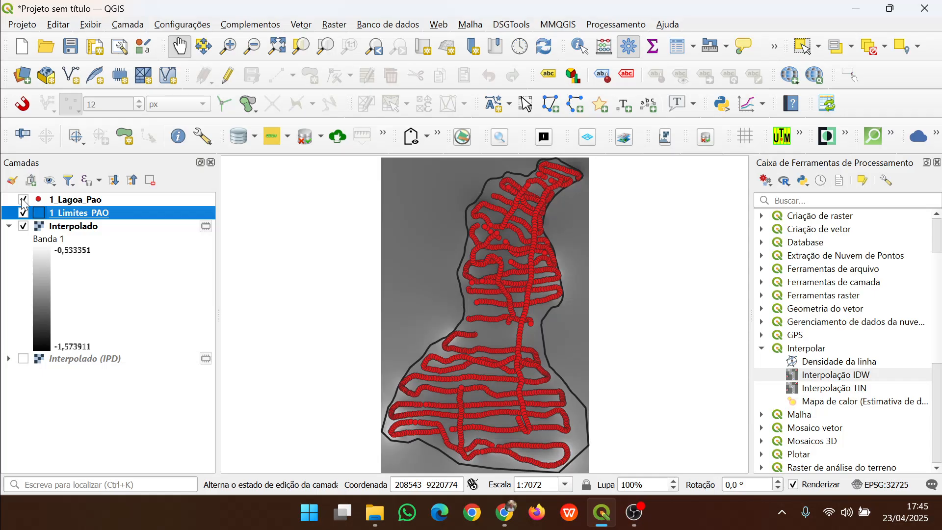
{"action": "left_click", "coordinate": [23, 200]}
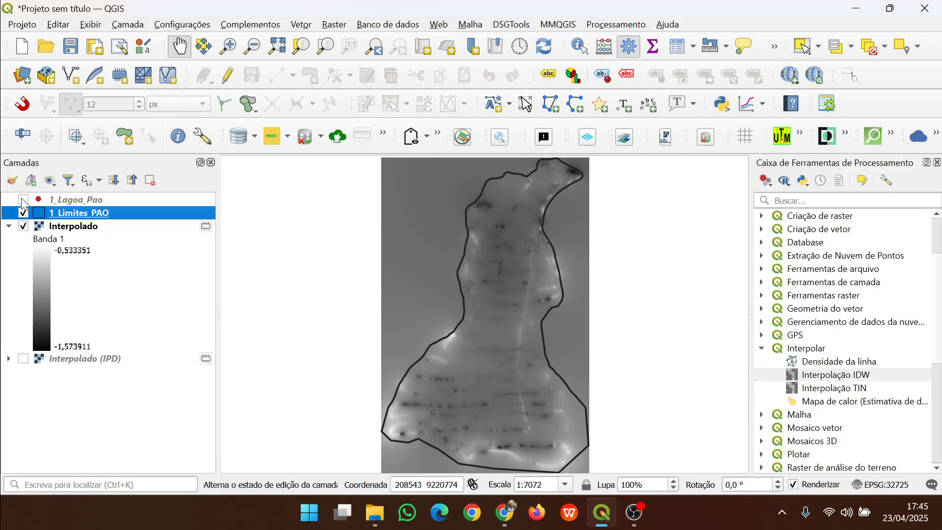
{"action": "left_click", "coordinate": [23, 200]}
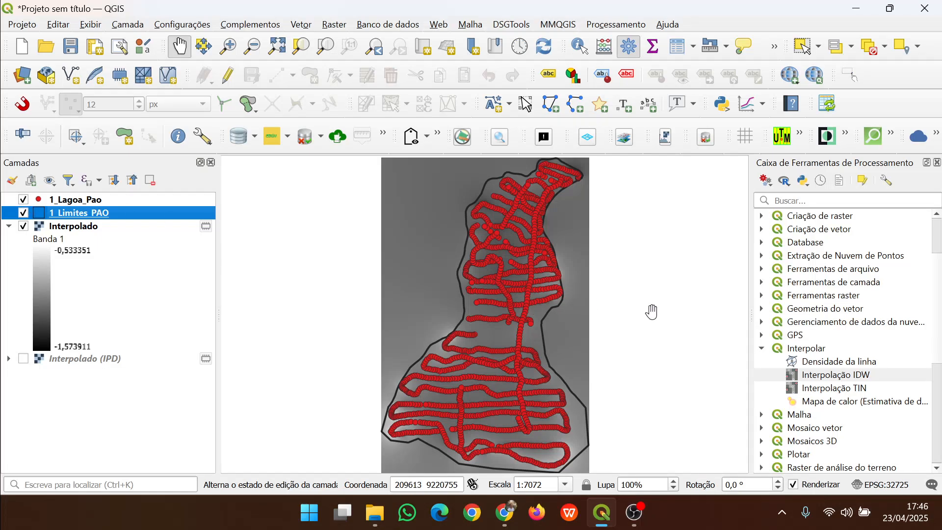
Open the Interpolação TIN tool and add 1_Lagoa_Pao with the Profundida attribute as input layer
{"action": "double_click", "coordinate": [843, 390]}
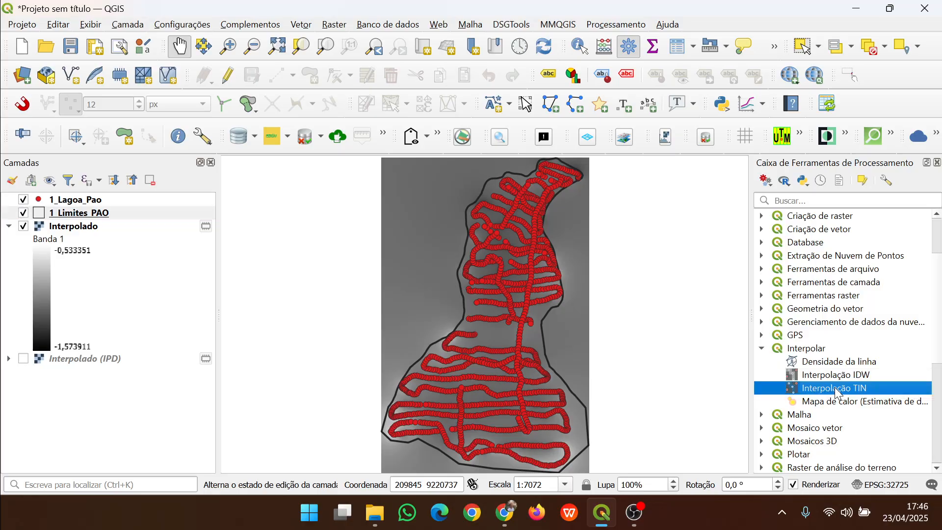
{"action": "left_click", "coordinate": [319, 174]}
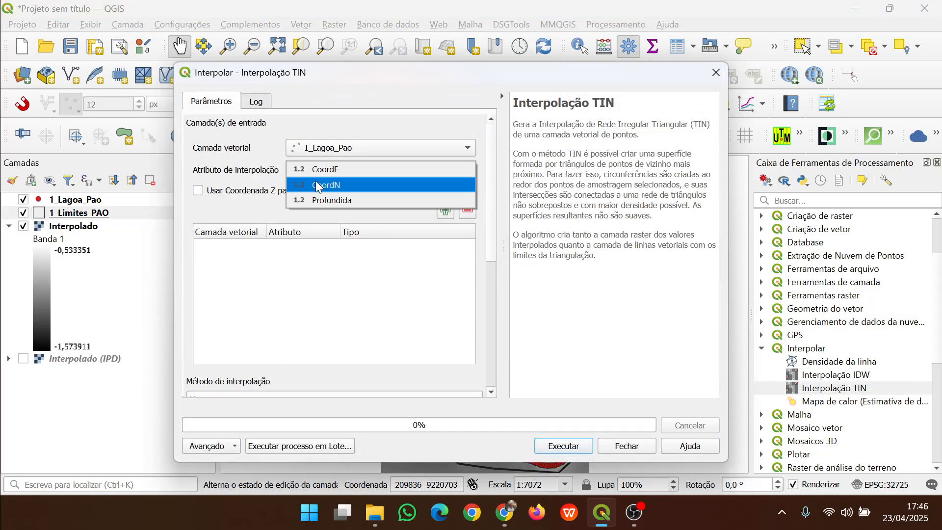
{"action": "left_click", "coordinate": [323, 196]}
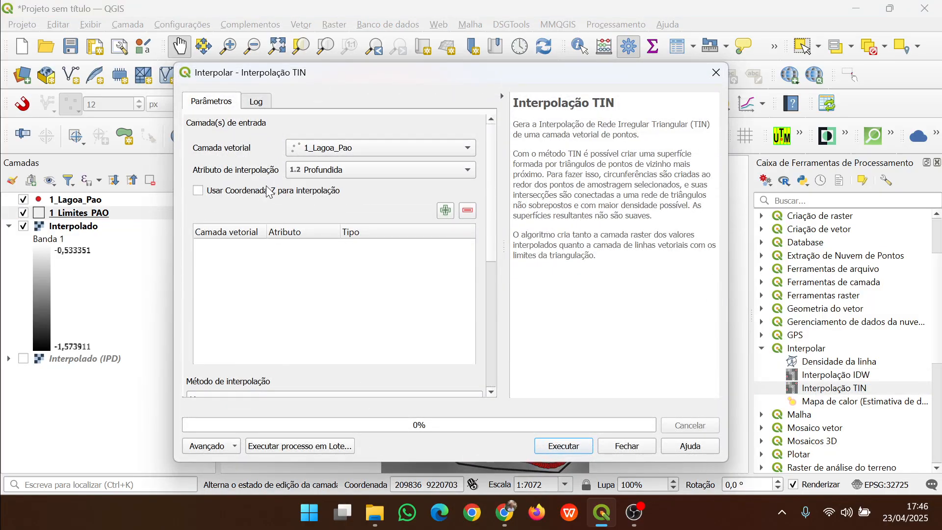
{"action": "left_click", "coordinate": [445, 211]}
Set the TIN extent to be calculated from 1_Limites_PAO and the output pixel size to 1
{"action": "left_click_drag", "start_coordinate": [489, 243], "coordinate": [490, 311]}
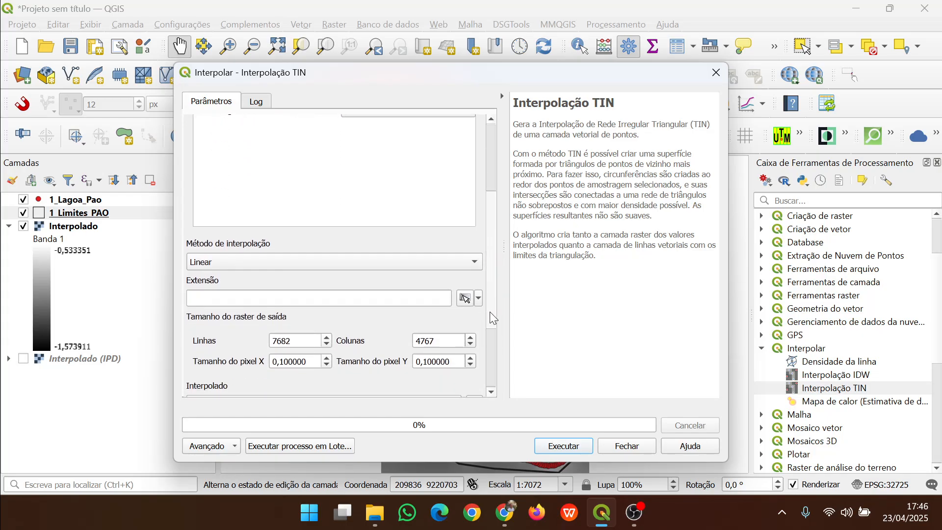
{"action": "left_click", "coordinate": [479, 299]}
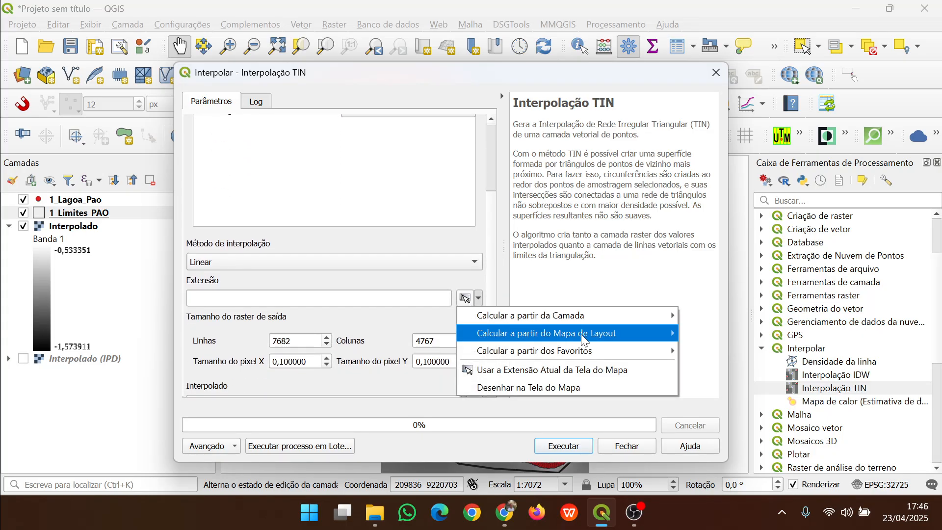
{"action": "mouse_move", "coordinate": [607, 319]}
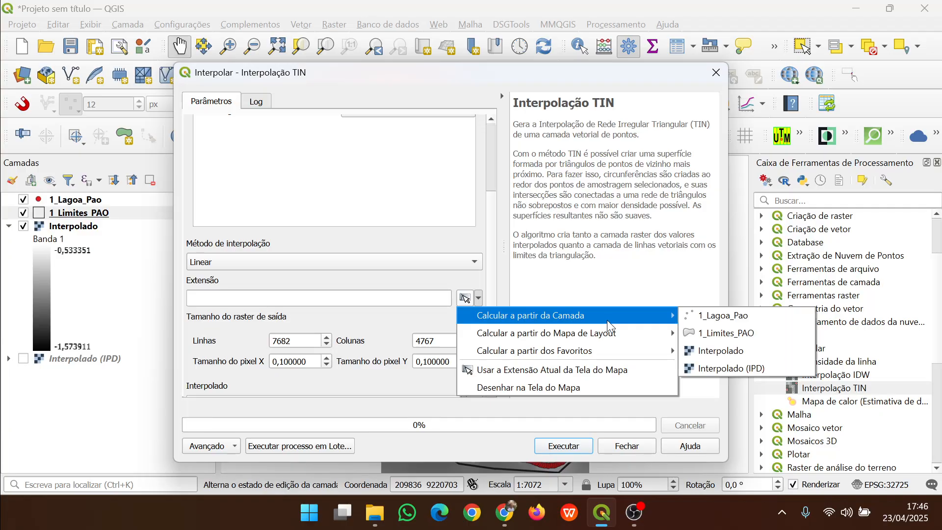
{"action": "left_click", "coordinate": [722, 331]}
{"action": "double_click", "coordinate": [320, 365]}
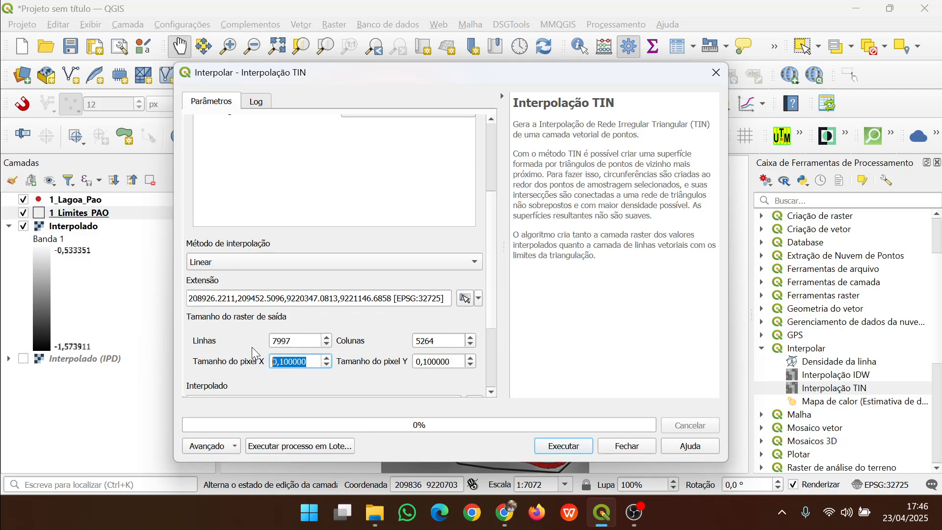
{"action": "type", "text": "1"}
{"action": "left_click", "coordinate": [387, 375]}
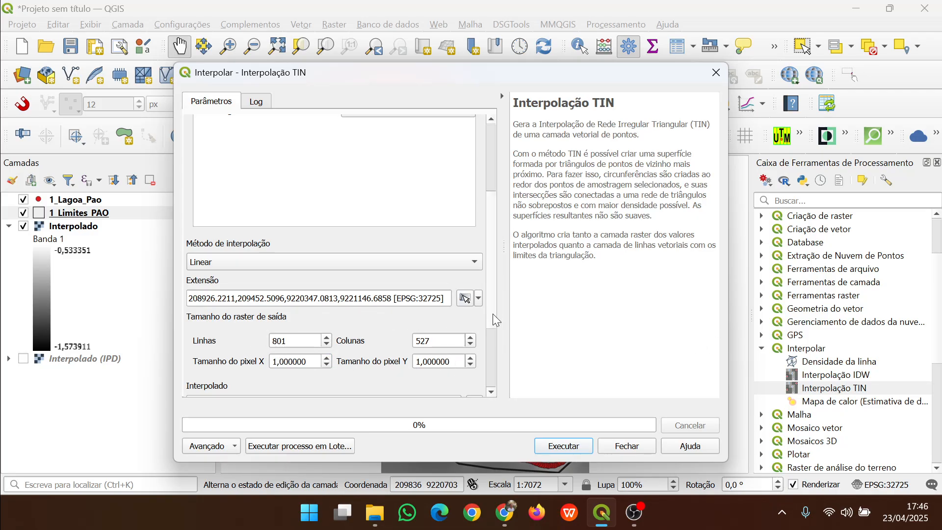
Run the TIN interpolation and close the tool dialog
{"action": "left_click_drag", "start_coordinate": [492, 308], "coordinate": [491, 375]}
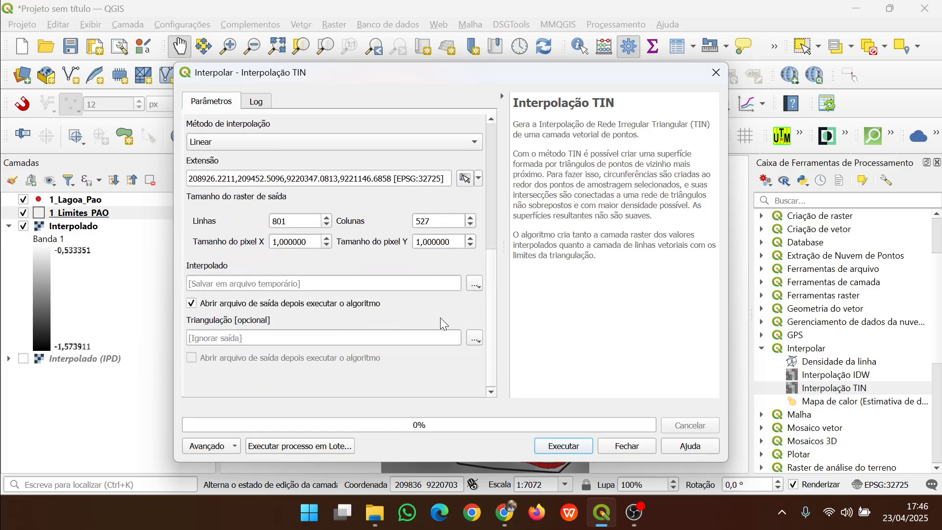
{"action": "left_click", "coordinate": [558, 449]}
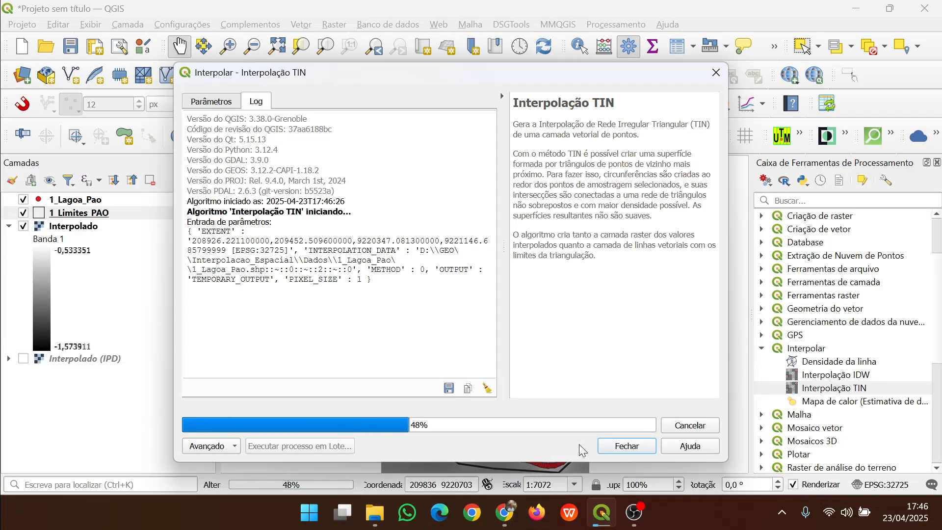
{"action": "left_click", "coordinate": [626, 446]}
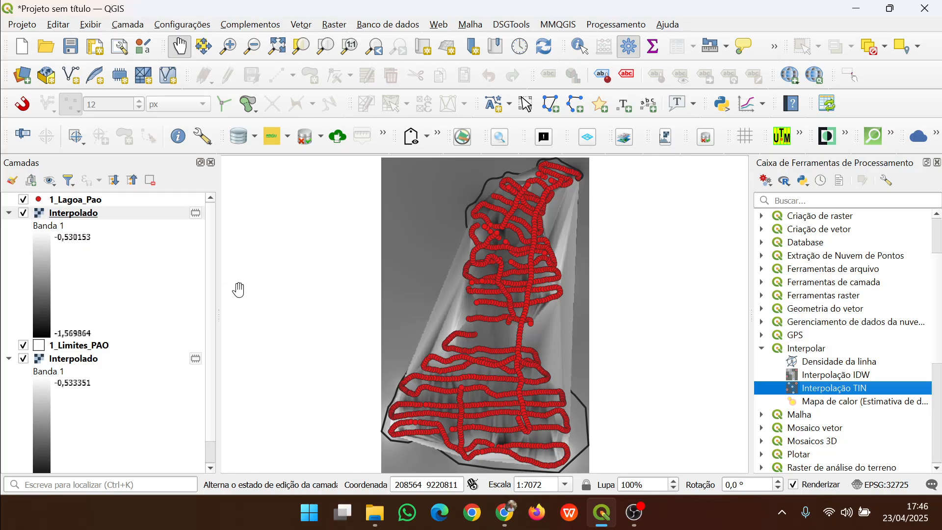
Hide the 1_Lagoa_Pao points and zoom around the TIN interpolated surface to inspect it
{"action": "left_click", "coordinate": [24, 199]}
{"action": "scroll", "coordinate": [541, 350], "scroll_direction": "up", "scroll_amount": 2}
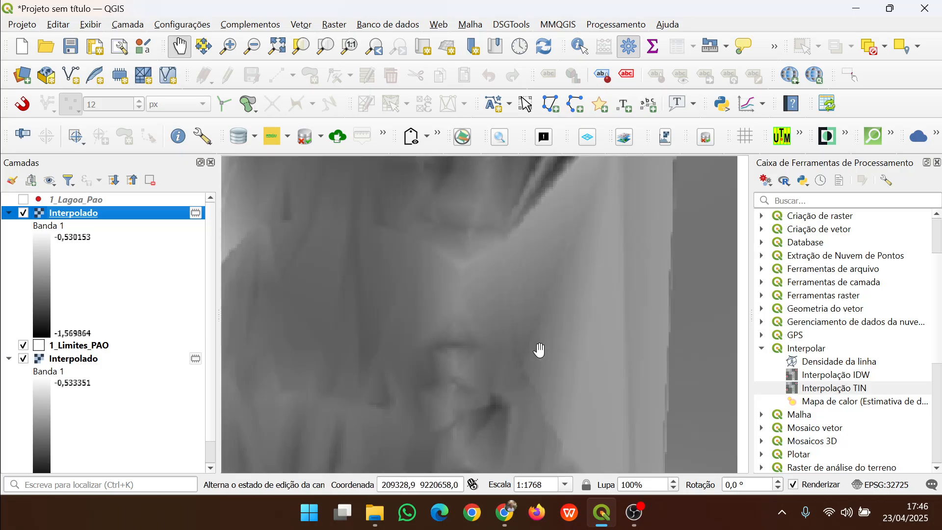
{"action": "left_click_drag", "start_coordinate": [435, 362], "coordinate": [572, 269]}
{"action": "scroll", "coordinate": [503, 319], "scroll_direction": "down", "scroll_amount": 1}
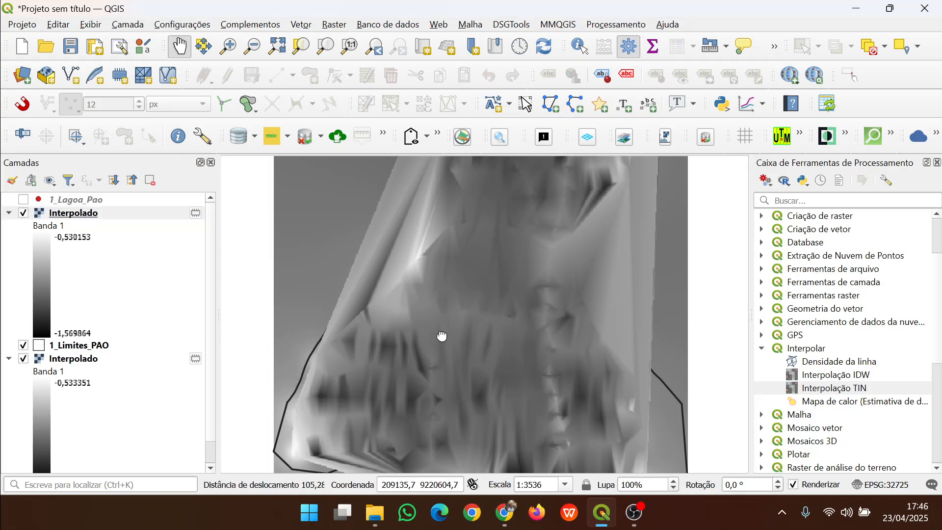
{"action": "left_click_drag", "start_coordinate": [441, 336], "coordinate": [419, 341]}
{"action": "scroll", "coordinate": [486, 343], "scroll_direction": "down", "scroll_amount": 1}
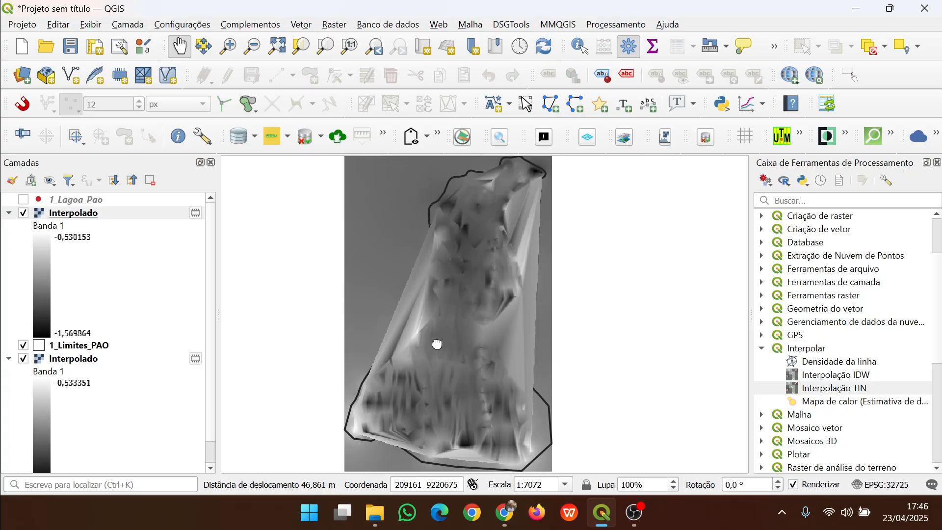
Open the Grade (Vizinho mais próximo) tool with 1_Lagoa_Pao as point layer and Profundida as Z field
{"action": "left_click", "coordinate": [334, 25]}
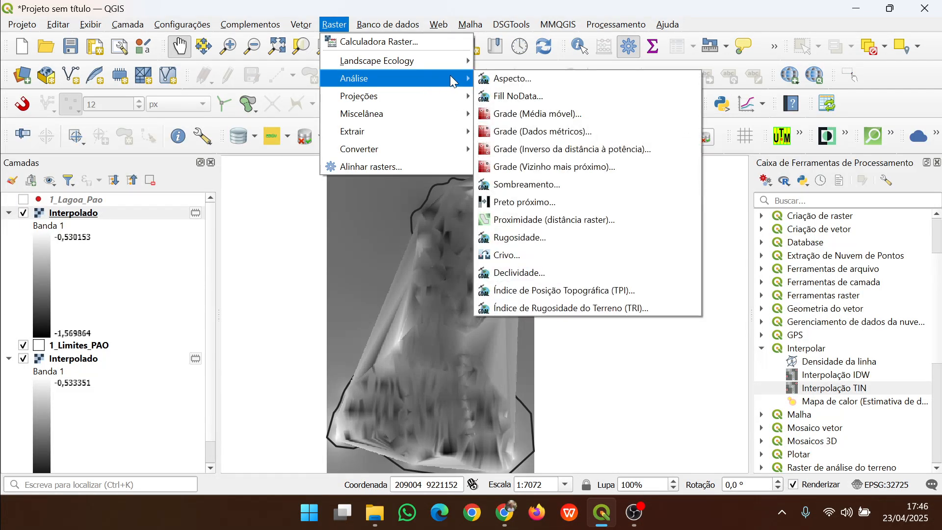
{"action": "left_click", "coordinate": [543, 167]}
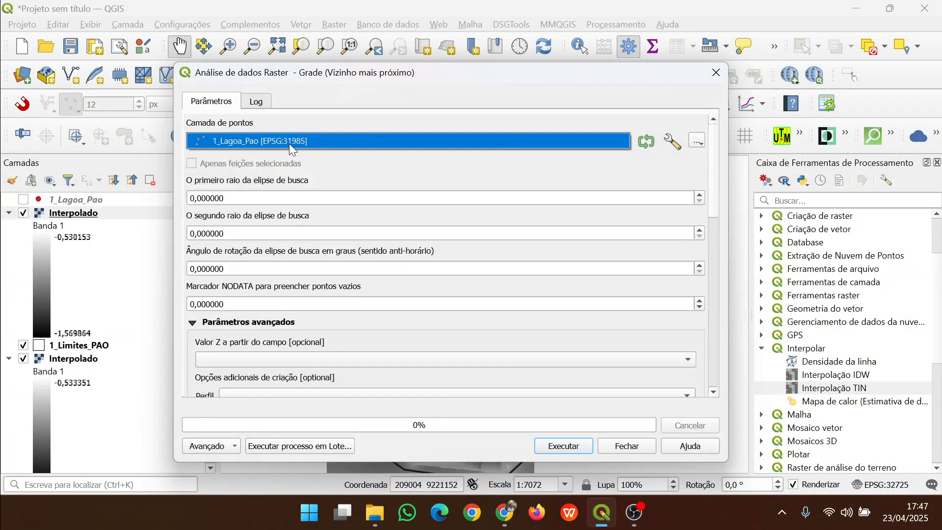
{"action": "left_click", "coordinate": [288, 143]}
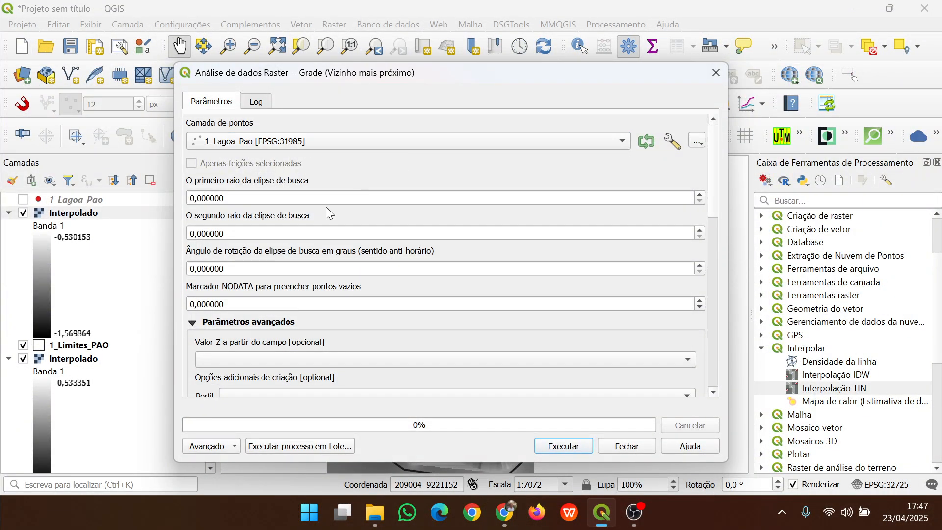
{"action": "left_click", "coordinate": [585, 359]}
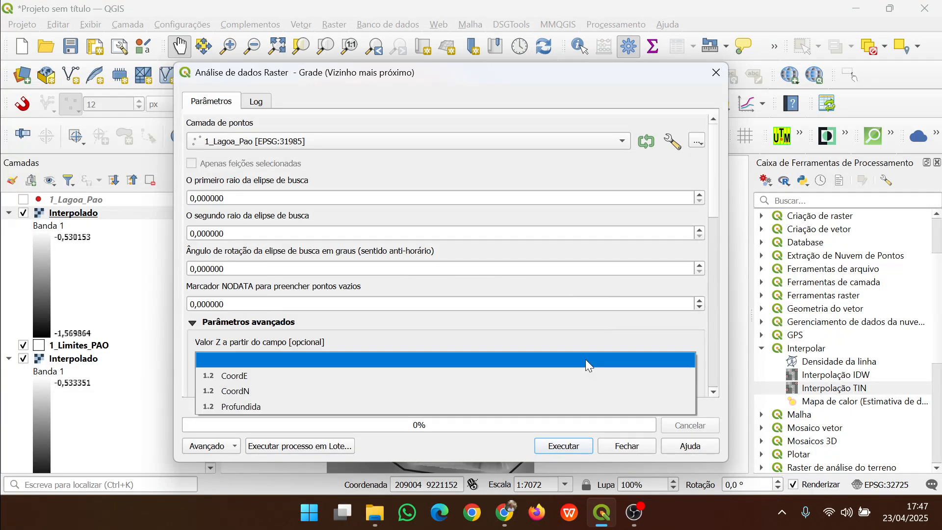
{"action": "left_click", "coordinate": [251, 407]}
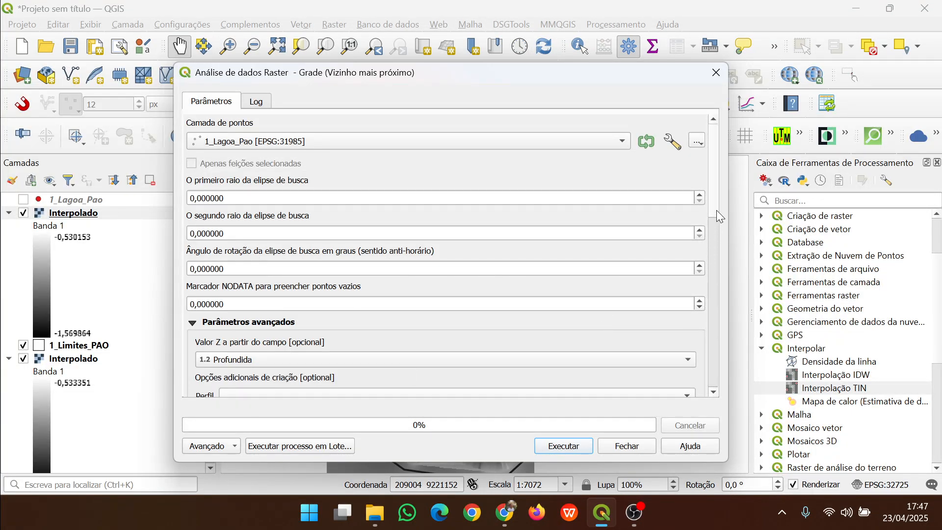
Run the nearest-neighbour grid interpolation and close the dialog
{"action": "left_click_drag", "start_coordinate": [716, 210], "coordinate": [727, 387]}
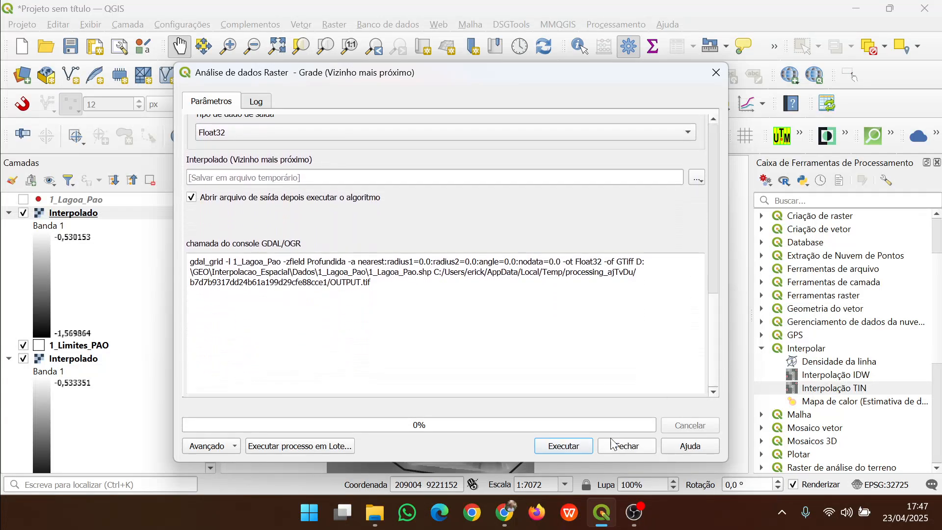
{"action": "left_click", "coordinate": [552, 449]}
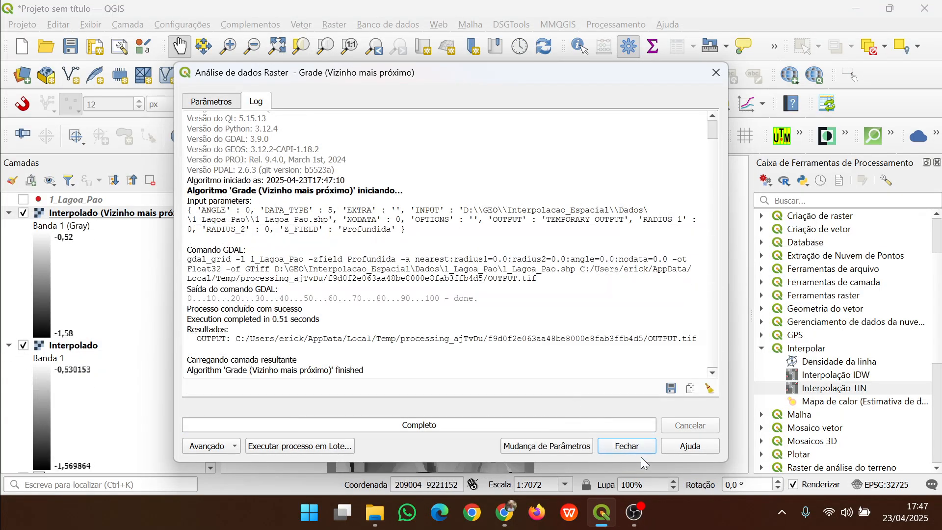
{"action": "left_click", "coordinate": [640, 451]}
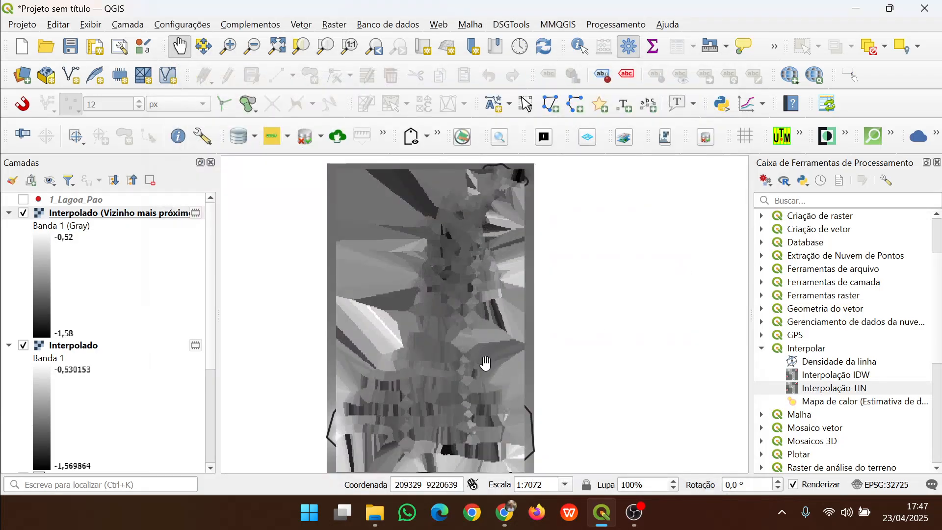
Render the Interpolado (Vizinho mais próximo) layer as single band pseudocolor (Banda simples falsa-cor) with the blue gradient
{"action": "scroll", "coordinate": [463, 432], "scroll_direction": "up", "scroll_amount": 1}
{"action": "left_click_drag", "start_coordinate": [470, 295], "coordinate": [497, 450]}
{"action": "scroll", "coordinate": [422, 314], "scroll_direction": "down", "scroll_amount": 2}
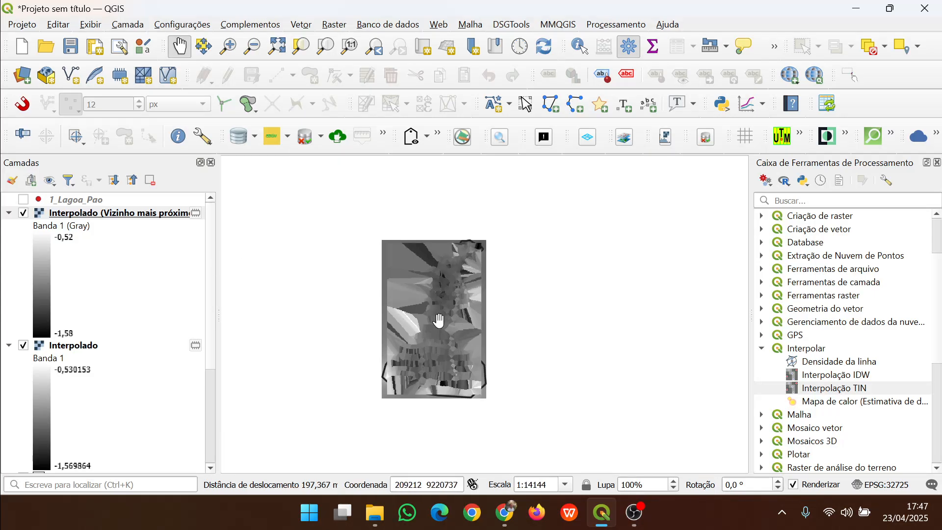
{"action": "left_click_drag", "start_coordinate": [441, 312], "coordinate": [439, 345]}
{"action": "scroll", "coordinate": [436, 290], "scroll_direction": "up", "scroll_amount": 1}
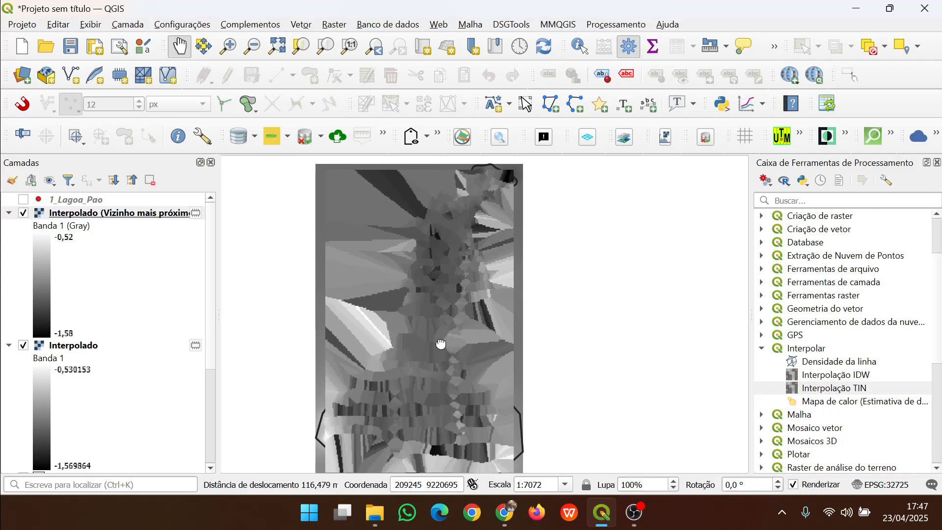
{"action": "right_click", "coordinate": [105, 212]}
{"action": "mouse_move", "coordinate": [328, 281]}
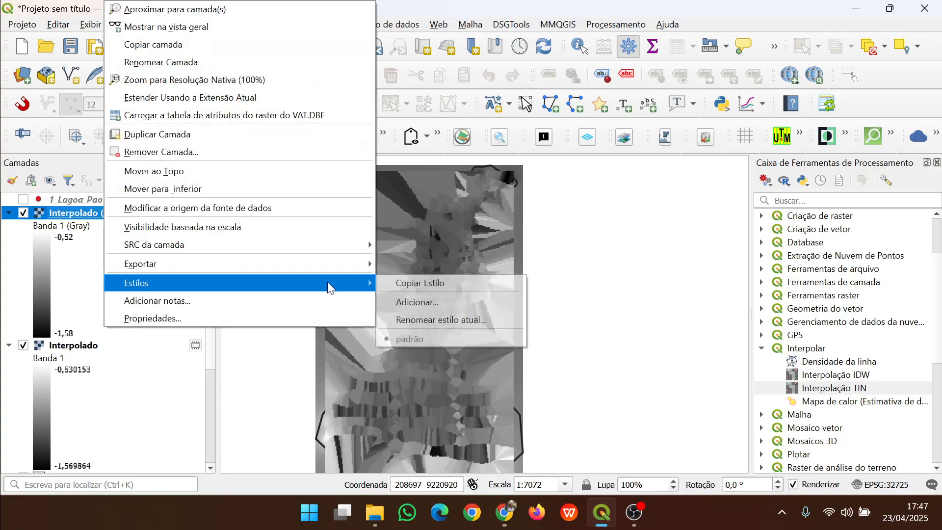
{"action": "left_click", "coordinate": [191, 320]}
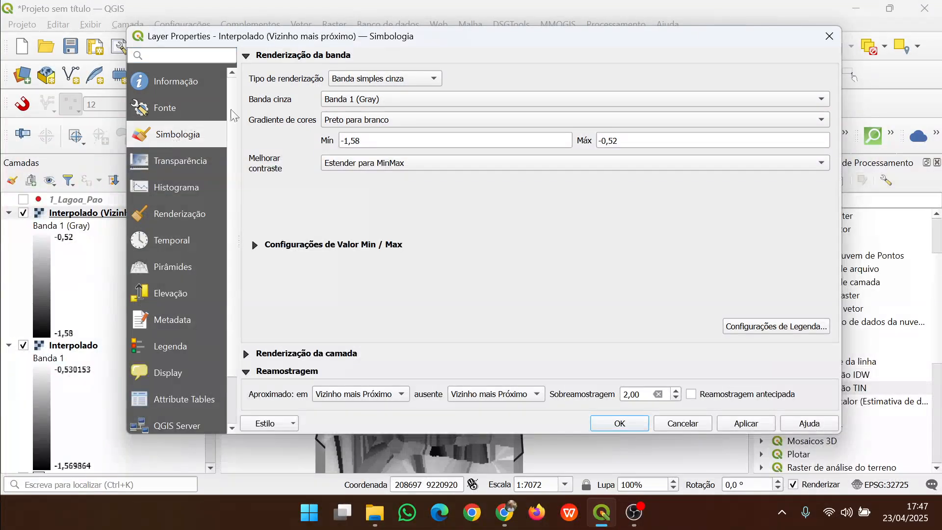
{"action": "left_click", "coordinate": [381, 79]}
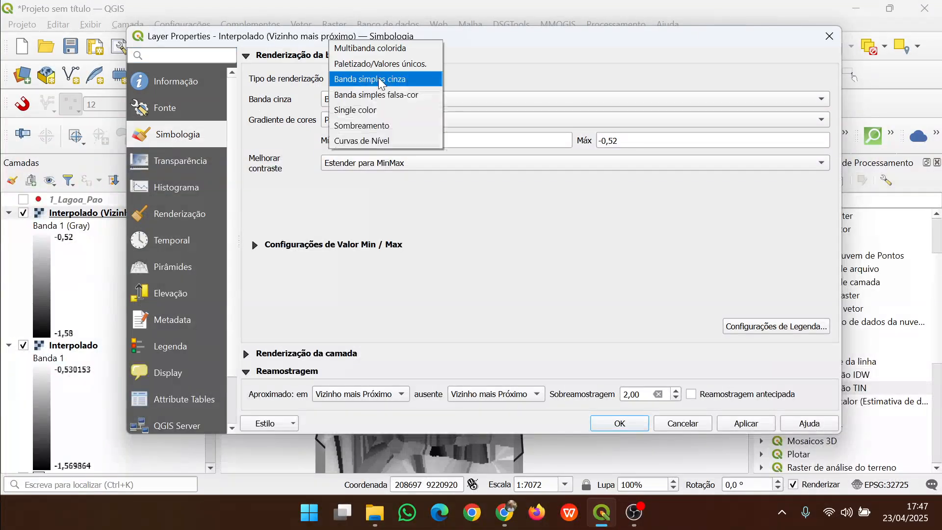
{"action": "left_click", "coordinate": [404, 95]}
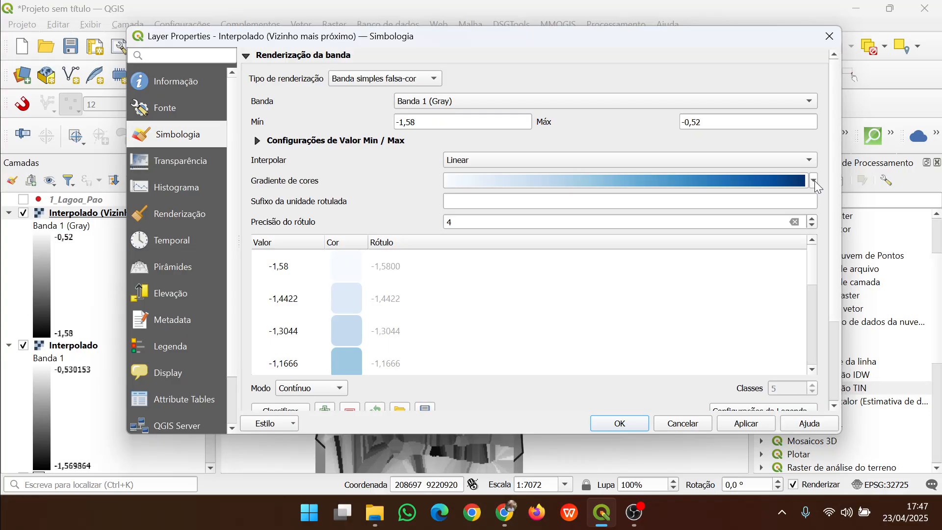
{"action": "left_click_drag", "start_coordinate": [813, 275], "coordinate": [818, 243]}
{"action": "left_click", "coordinate": [756, 428]}
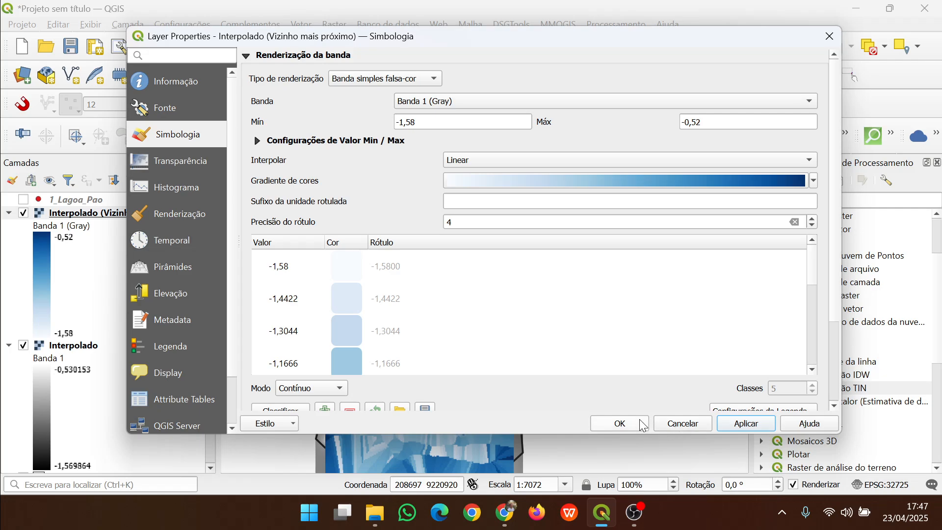
{"action": "left_click", "coordinate": [619, 423]}
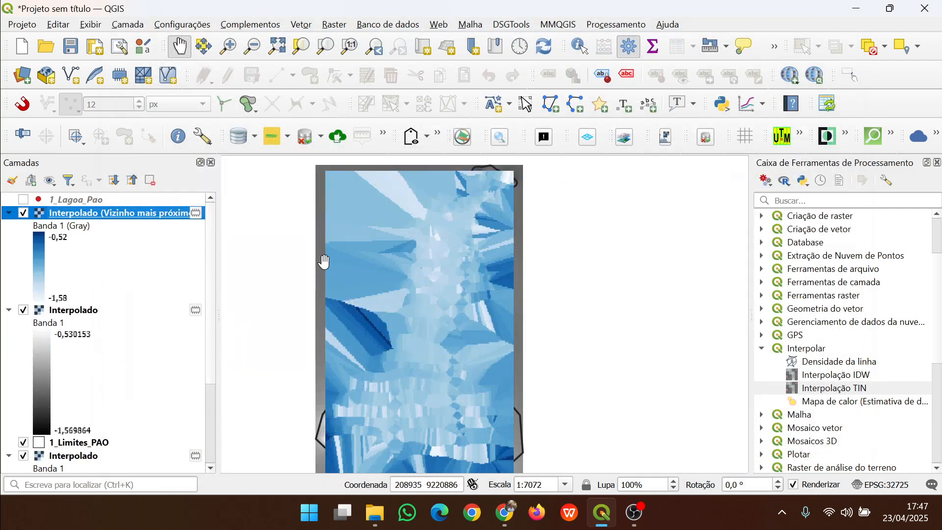
Collapse the two Interpolado legends and move 1_Limites_PAO above the nearest-neighbour layer
{"action": "left_click", "coordinate": [8, 309]}
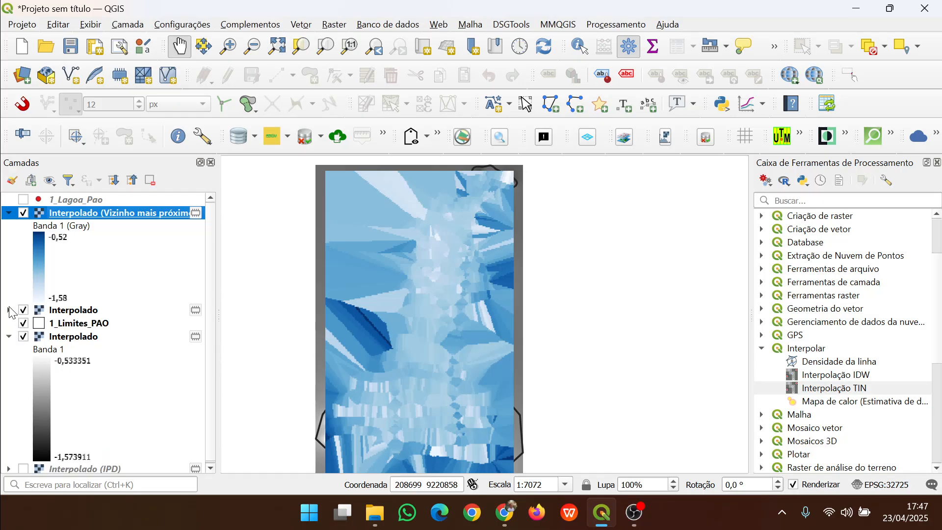
{"action": "left_click", "coordinate": [9, 336]}
{"action": "left_click_drag", "start_coordinate": [61, 329], "coordinate": [30, 206]}
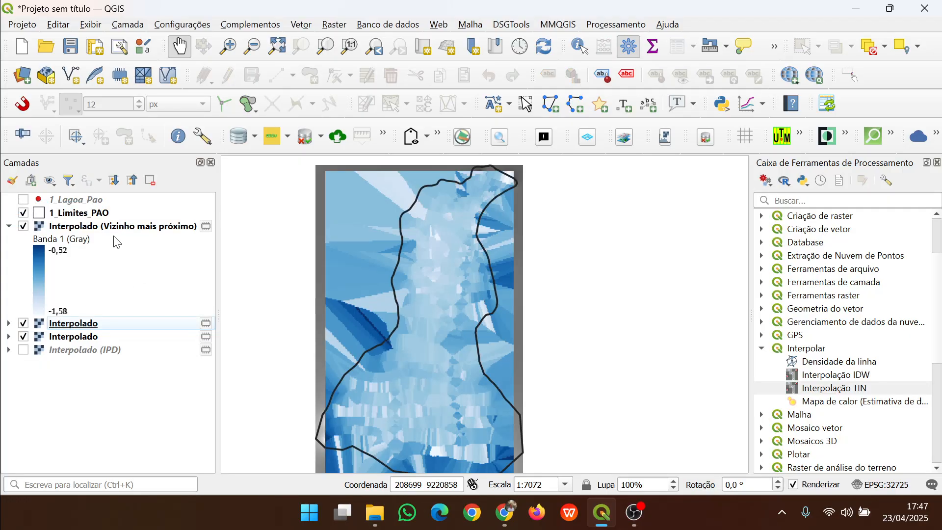
Copy the nearest-neighbour layer's style and paste it onto both Interpolado layers
{"action": "right_click", "coordinate": [77, 227]}
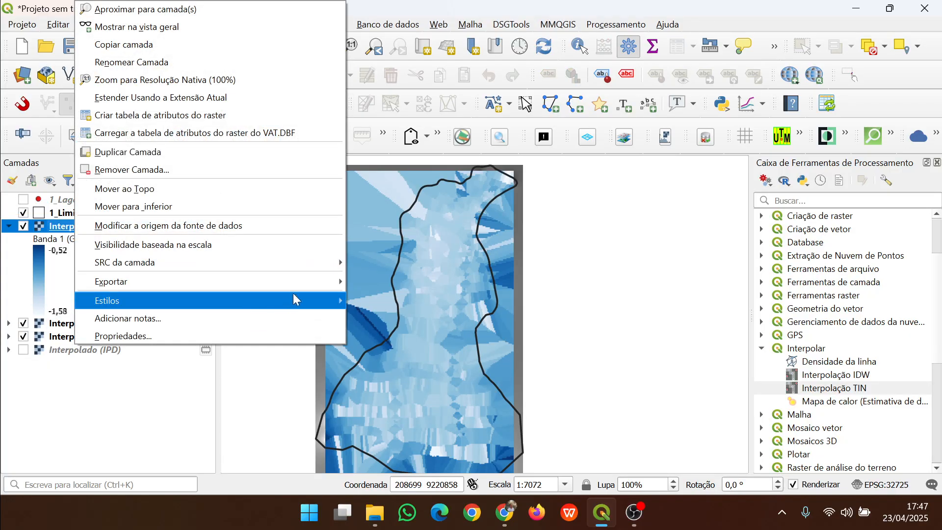
{"action": "mouse_move", "coordinate": [294, 299]}
{"action": "left_click", "coordinate": [376, 301]}
{"action": "right_click", "coordinate": [61, 324]}
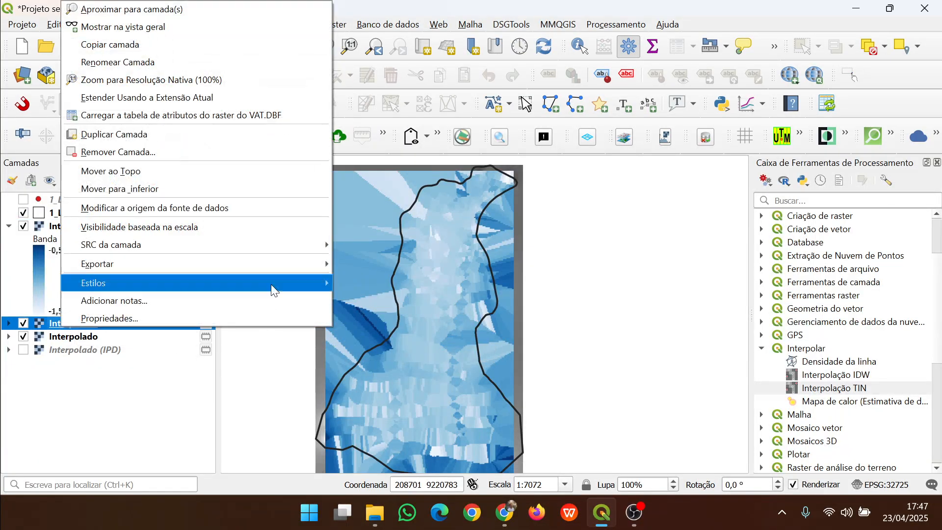
{"action": "mouse_move", "coordinate": [273, 285]}
{"action": "left_click", "coordinate": [360, 302]}
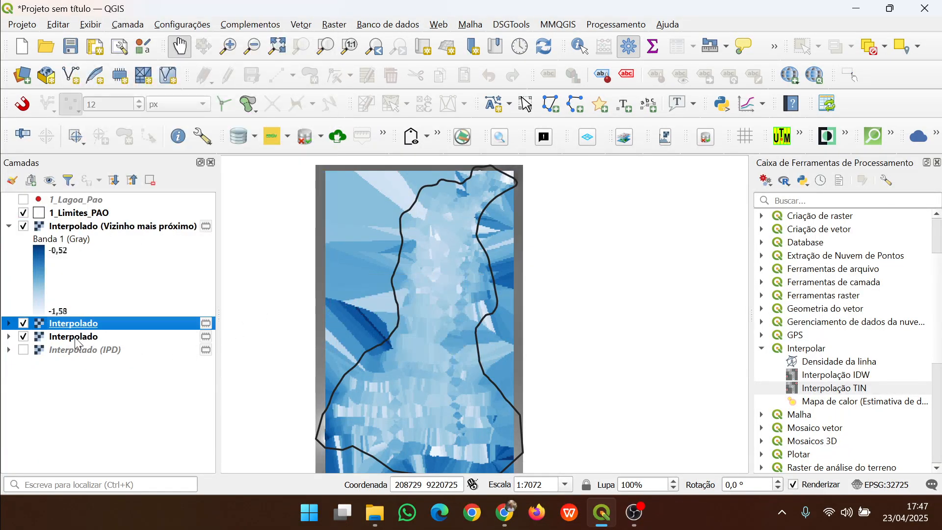
{"action": "right_click", "coordinate": [76, 336]}
{"action": "mouse_move", "coordinate": [331, 294]}
{"action": "left_click", "coordinate": [388, 310]}
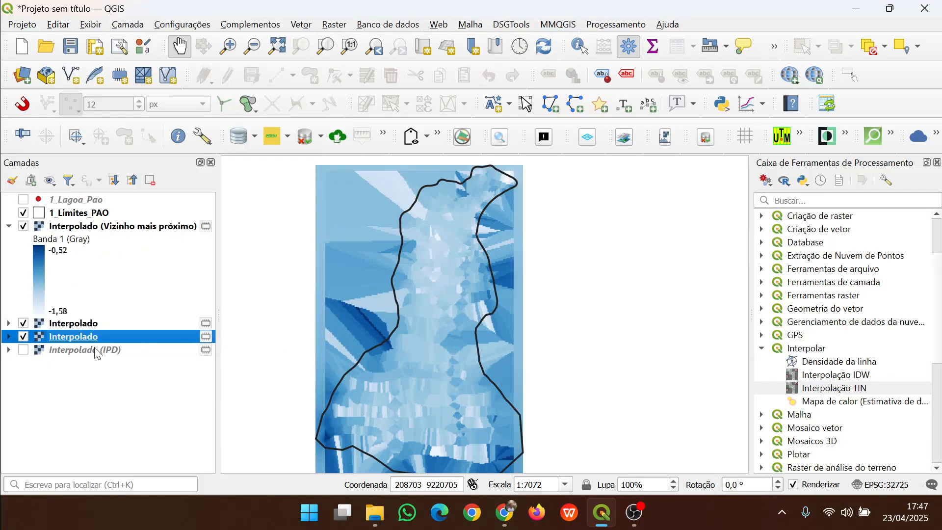
Hide the nearest-neighbour and TIN layers and paste the copied style onto Interpolado (IPD)
{"action": "left_click", "coordinate": [23, 226]}
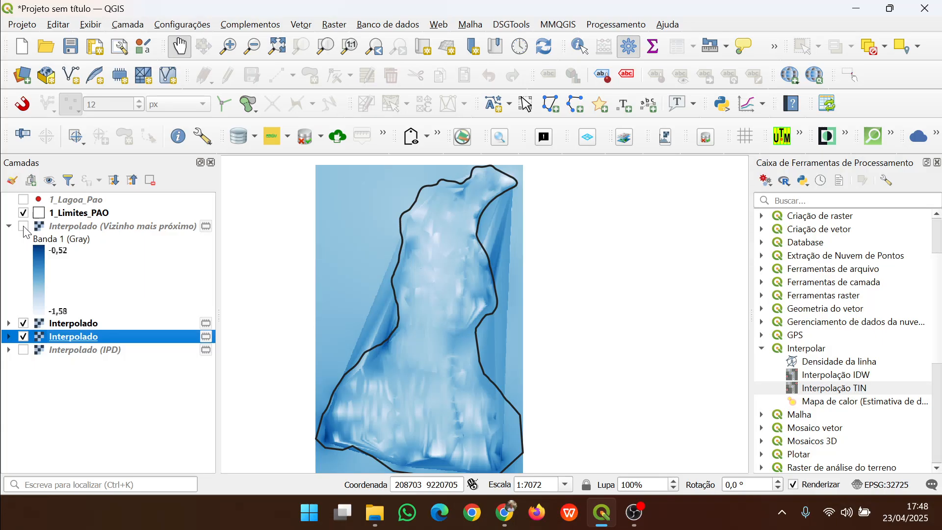
{"action": "left_click", "coordinate": [23, 324]}
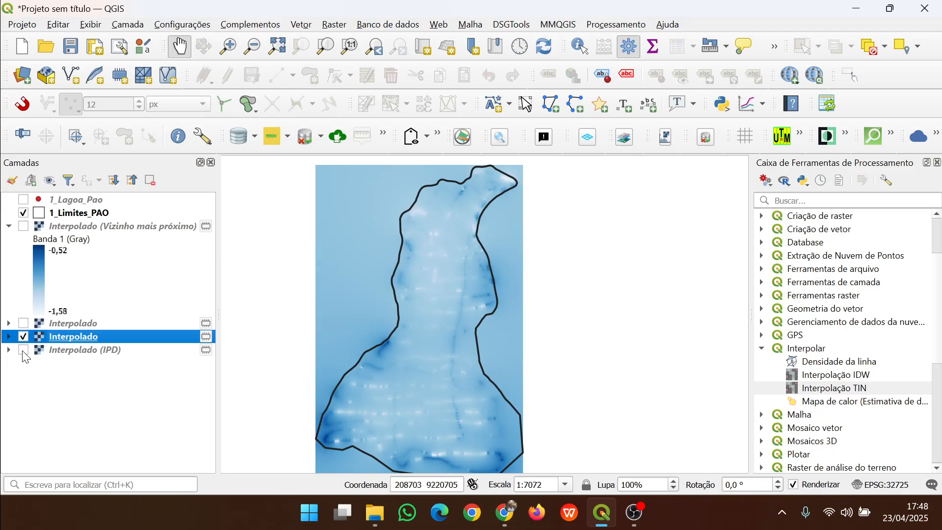
{"action": "right_click", "coordinate": [81, 354]}
{"action": "mouse_move", "coordinate": [338, 488]}
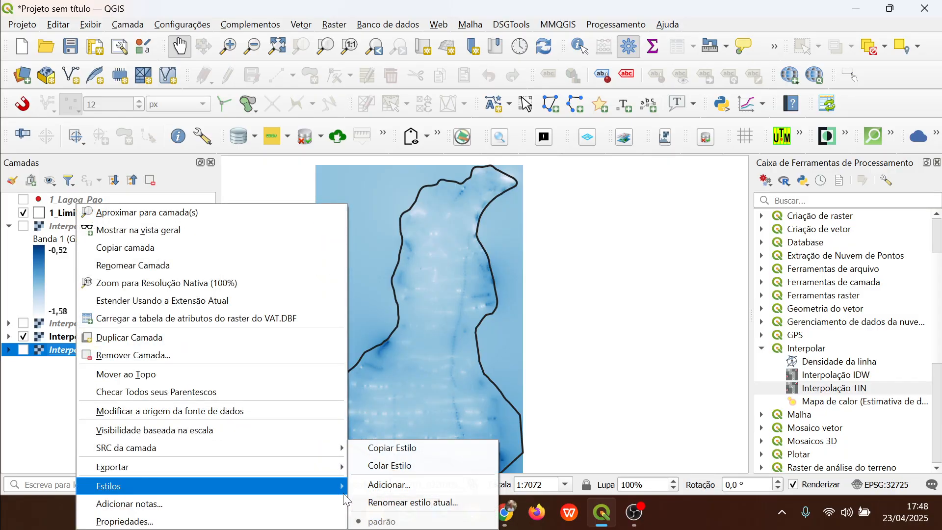
{"action": "left_click", "coordinate": [417, 461]}
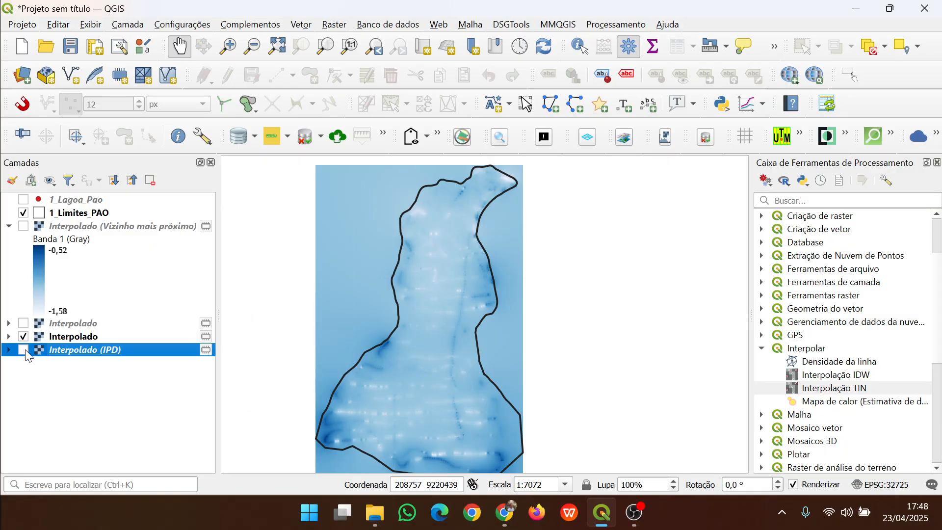
Toggle the Interpolado (IPD) and Interpolado layers on and off to compare the IDW surfaces
{"action": "left_click", "coordinate": [23, 350]}
{"action": "left_click", "coordinate": [23, 338]}
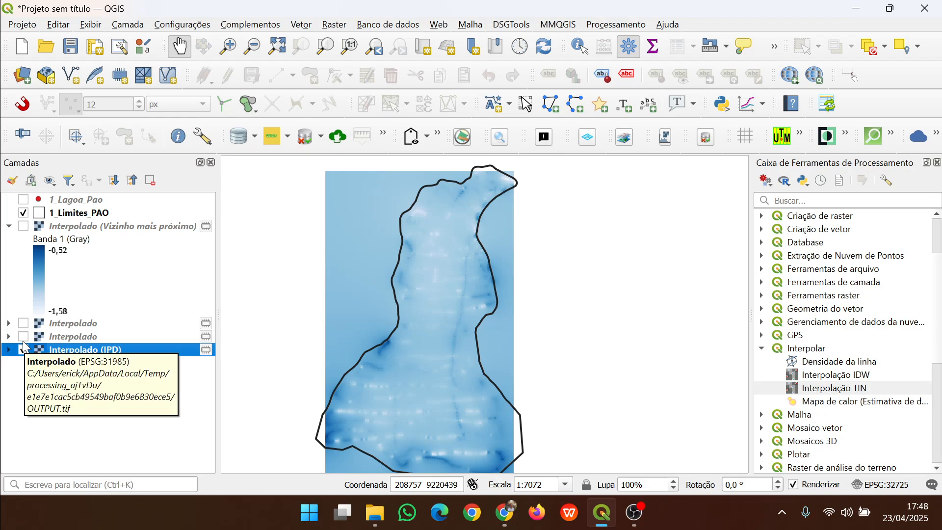
{"action": "left_click", "coordinate": [23, 337]}
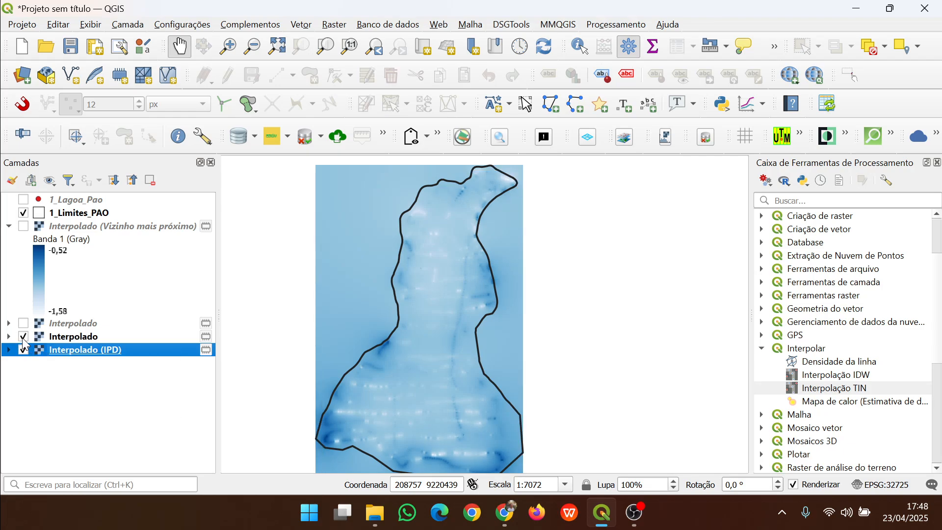
{"action": "left_click", "coordinate": [23, 350]}
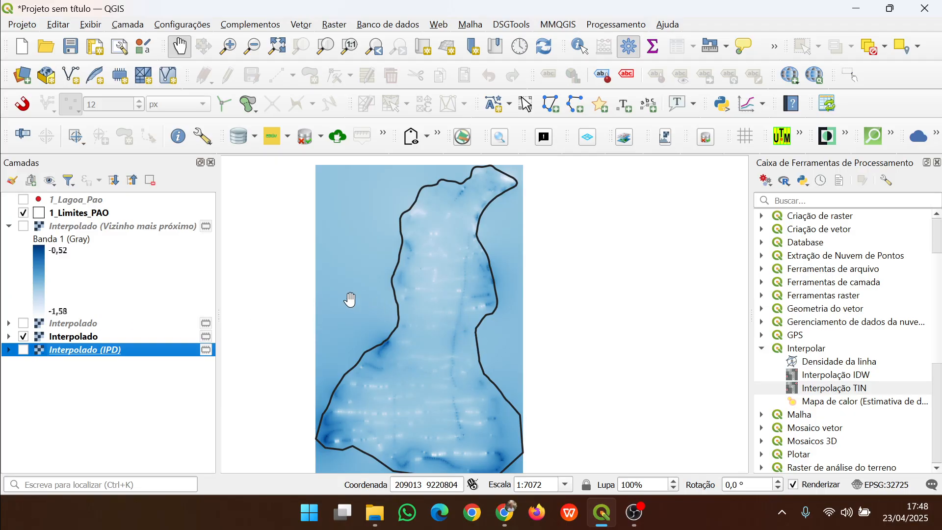
Rename the visible Interpolado layer as IDW
{"action": "left_click", "coordinate": [103, 337]}
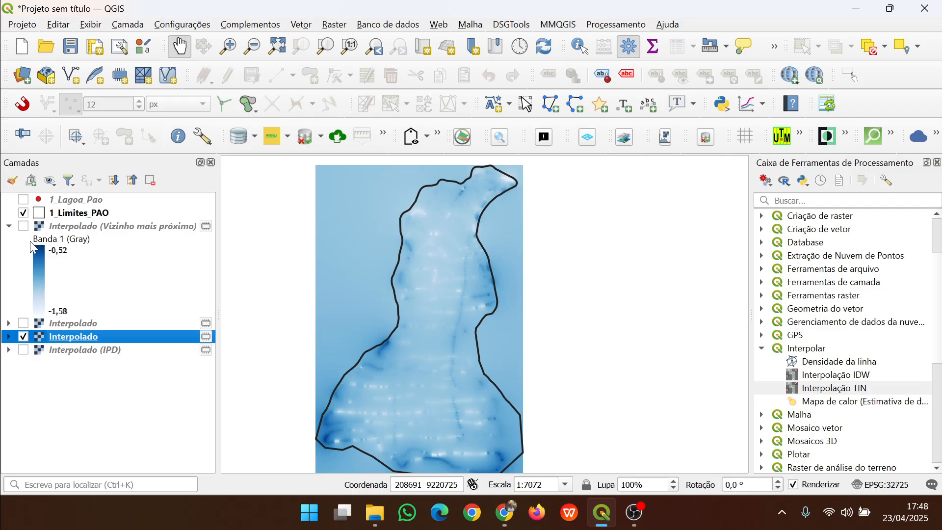
{"action": "right_click", "coordinate": [103, 334]}
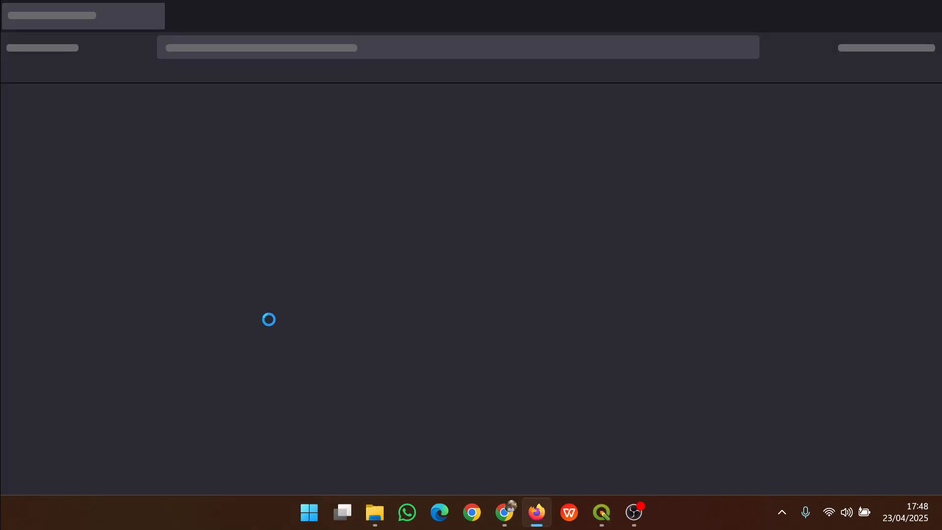
{"action": "key", "text": "alt+Tab"}
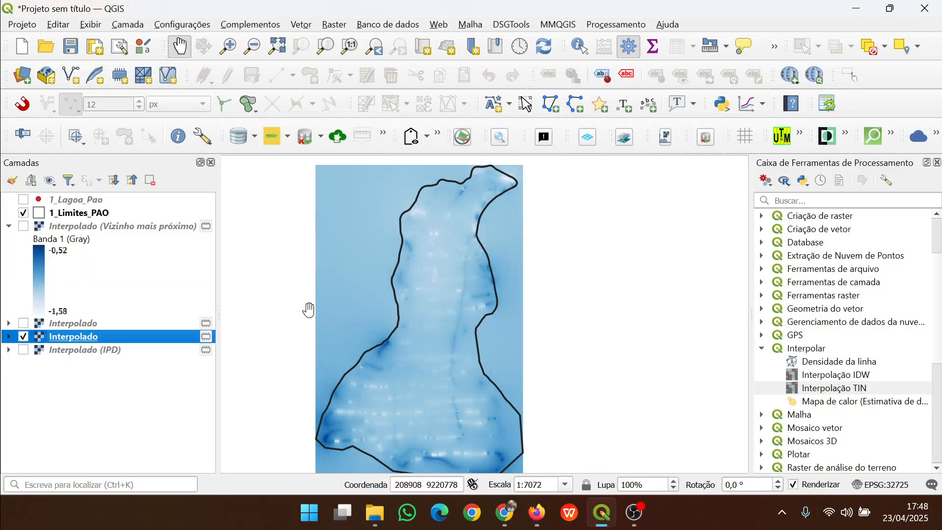
{"action": "right_click", "coordinate": [110, 335]}
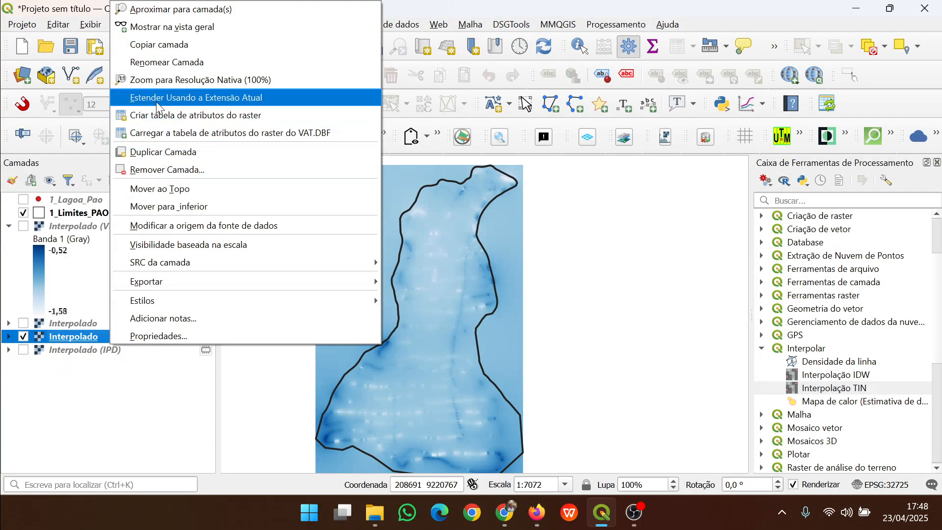
{"action": "left_click", "coordinate": [152, 62]}
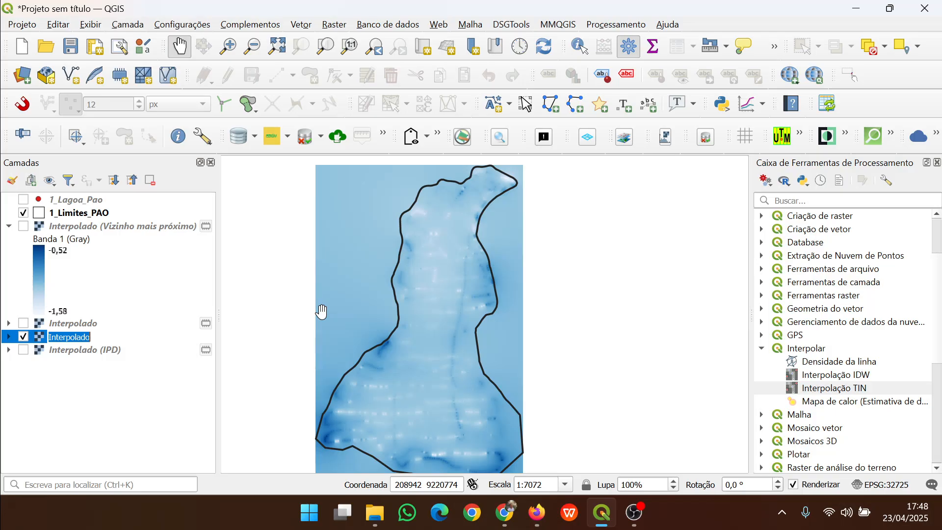
{"action": "type", "text": "IDW"}
{"action": "key", "text": "Return"}
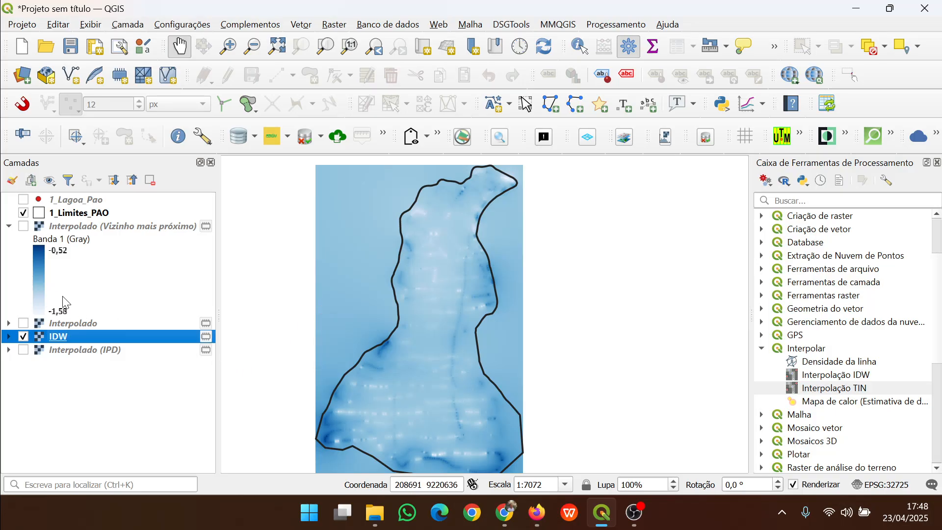
Rename the other Interpolado layer as TIN
{"action": "left_click", "coordinate": [74, 320]}
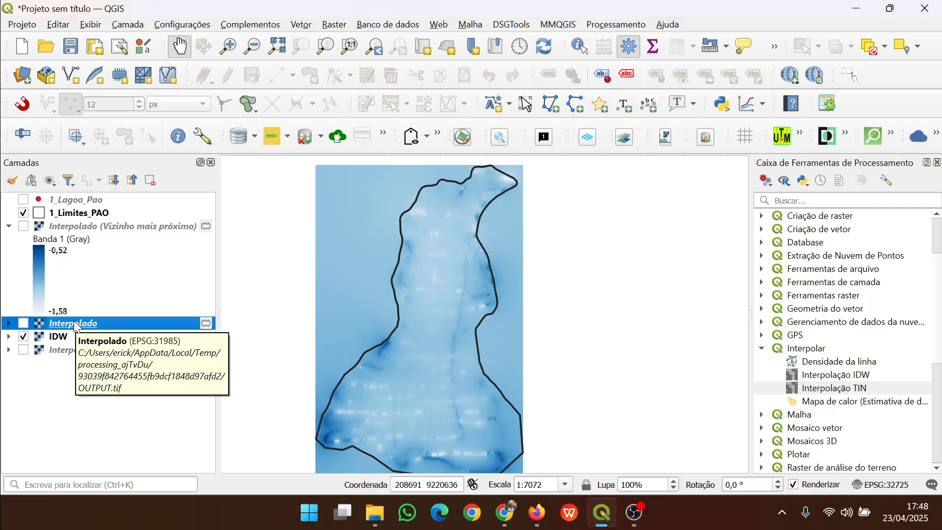
{"action": "left_click", "coordinate": [79, 325]}
{"action": "type", "text": "TIN"}
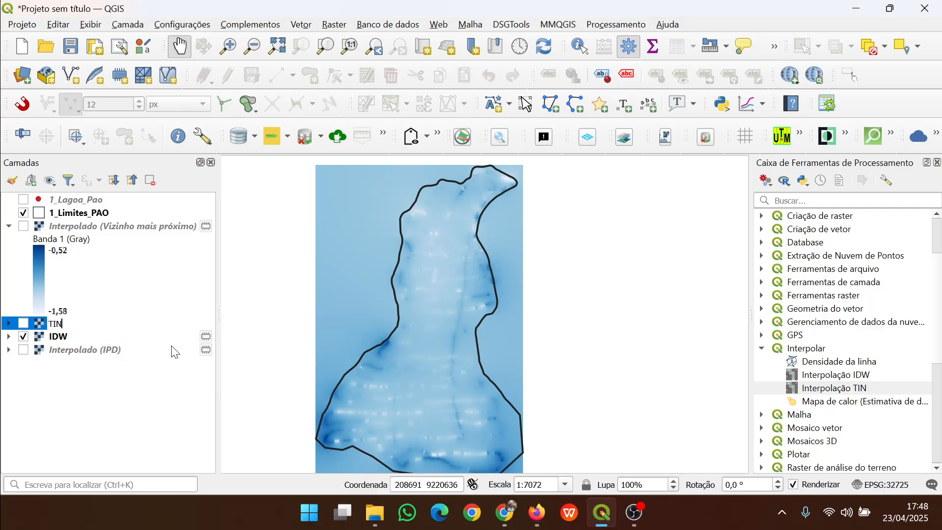
{"action": "key", "text": "Return"}
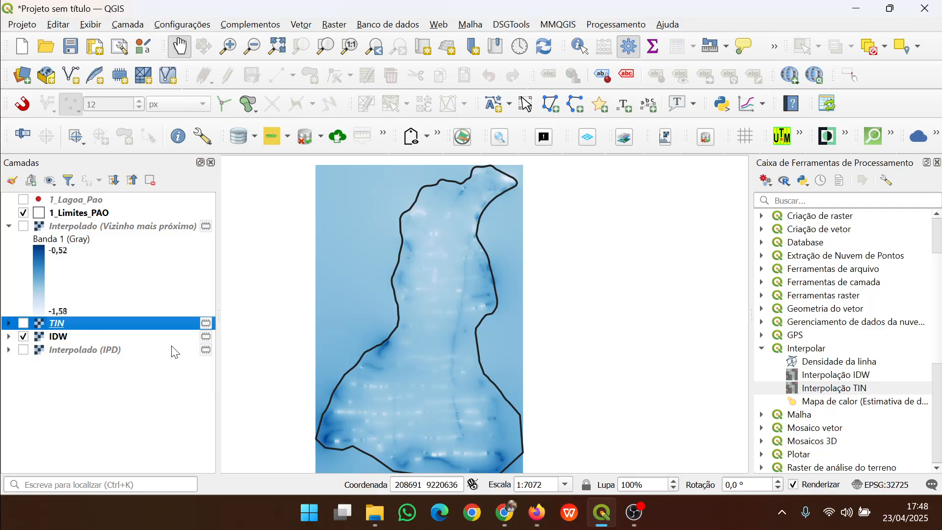
Zoom into the lagoon and toggle the 1_Lagoa_Pao survey points on and off over the IDW surface
{"action": "left_click", "coordinate": [108, 227]}
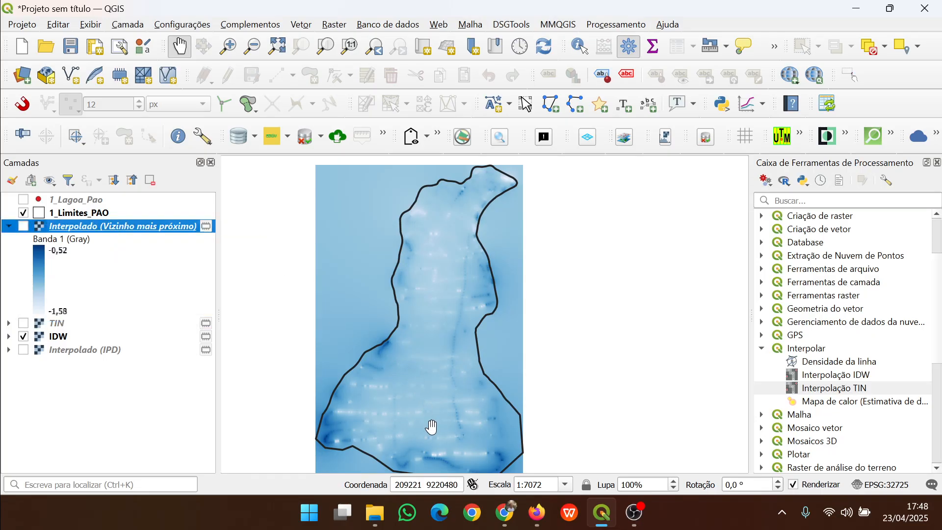
{"action": "scroll", "coordinate": [430, 426], "scroll_direction": "up", "scroll_amount": 2}
{"action": "left_click_drag", "start_coordinate": [418, 402], "coordinate": [521, 269]}
{"action": "left_click_drag", "start_coordinate": [523, 361], "coordinate": [548, 358]}
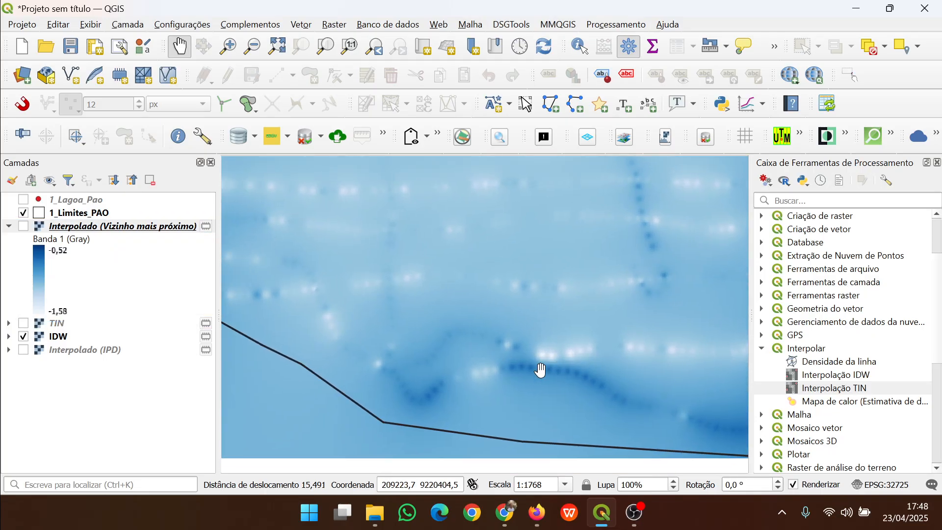
{"action": "scroll", "coordinate": [559, 360], "scroll_direction": "up", "scroll_amount": 1}
{"action": "left_click_drag", "start_coordinate": [445, 372], "coordinate": [535, 359]}
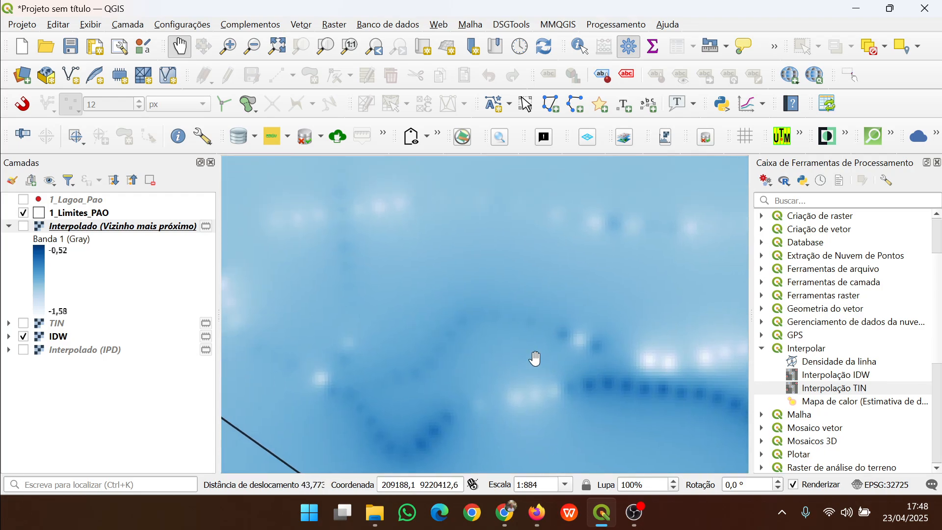
{"action": "left_click", "coordinate": [23, 200]}
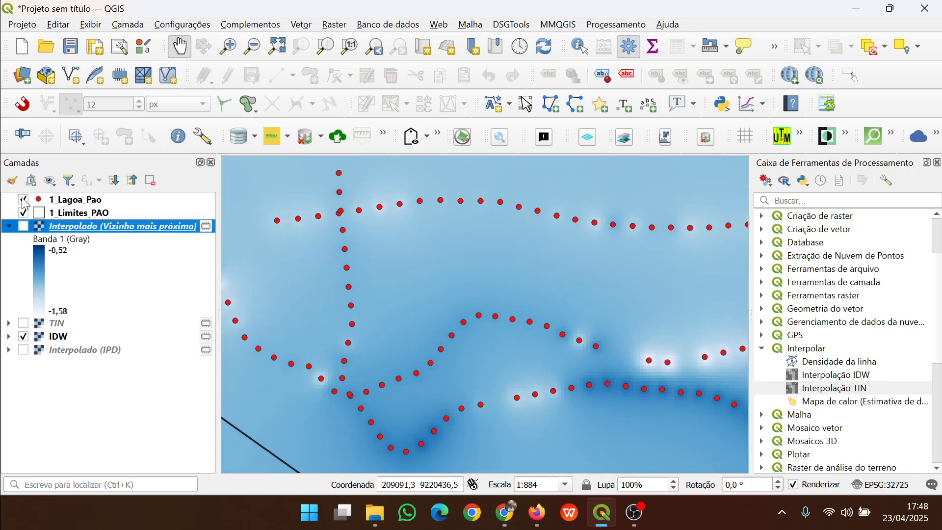
{"action": "left_click", "coordinate": [23, 200]}
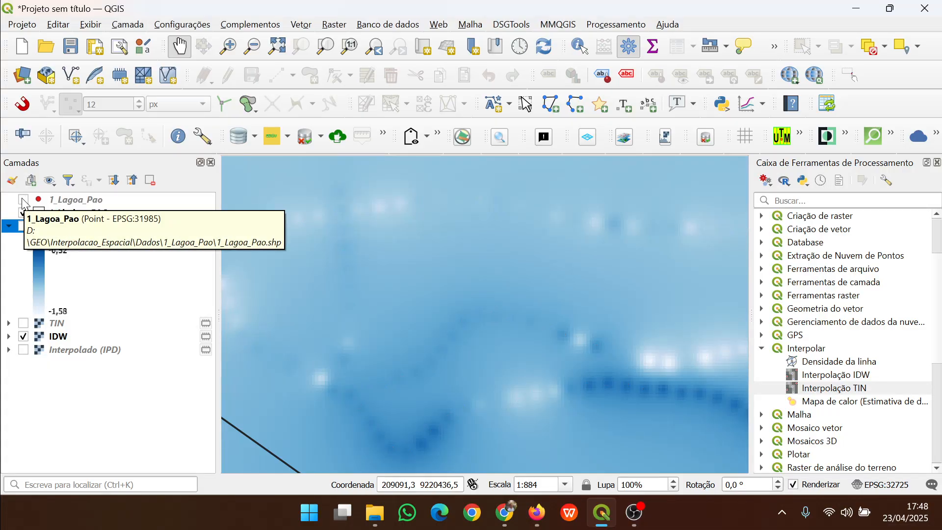
{"action": "left_click", "coordinate": [23, 200]}
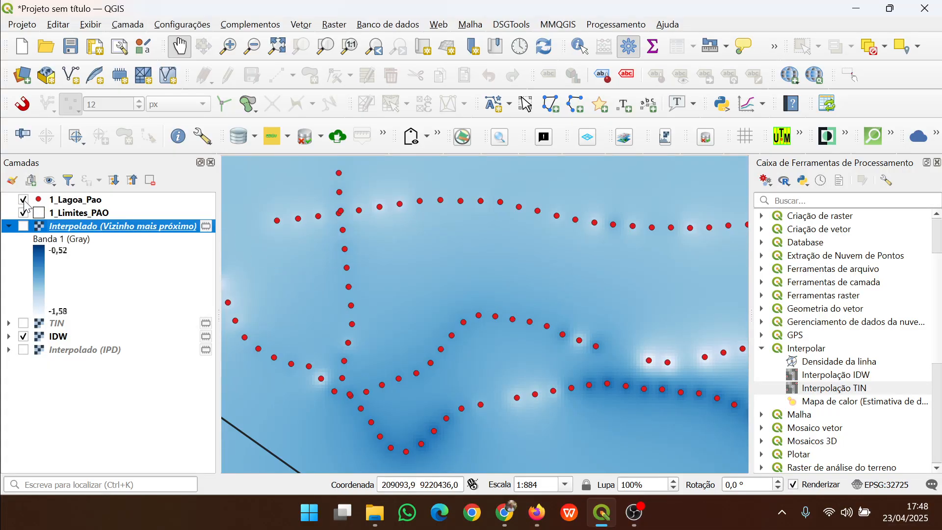
{"action": "left_click", "coordinate": [24, 200]}
Pan and zoom across the IDW surface to examine how depth varies between the survey lines
{"action": "scroll", "coordinate": [593, 322], "scroll_direction": "down", "scroll_amount": 1}
{"action": "left_click_drag", "start_coordinate": [488, 311], "coordinate": [530, 402]}
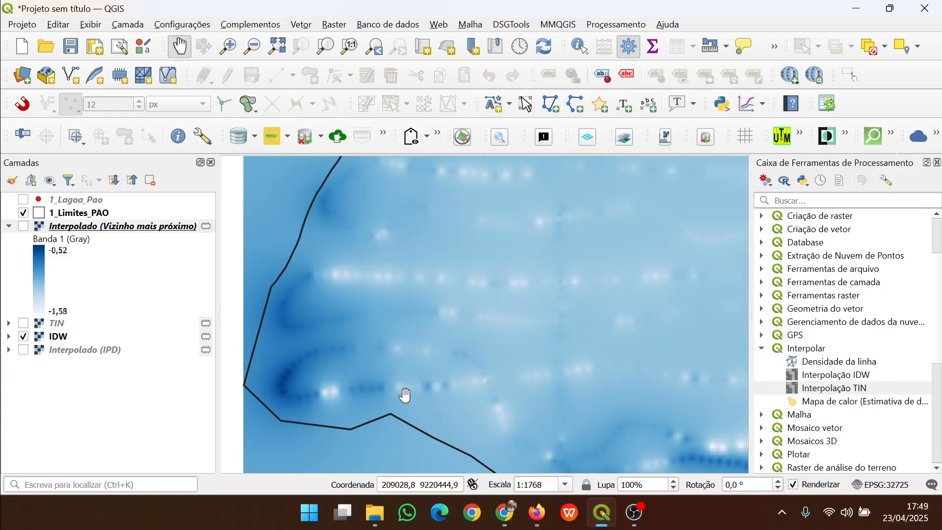
{"action": "left_click_drag", "start_coordinate": [547, 343], "coordinate": [412, 393]}
{"action": "left_click_drag", "start_coordinate": [548, 360], "coordinate": [440, 353]}
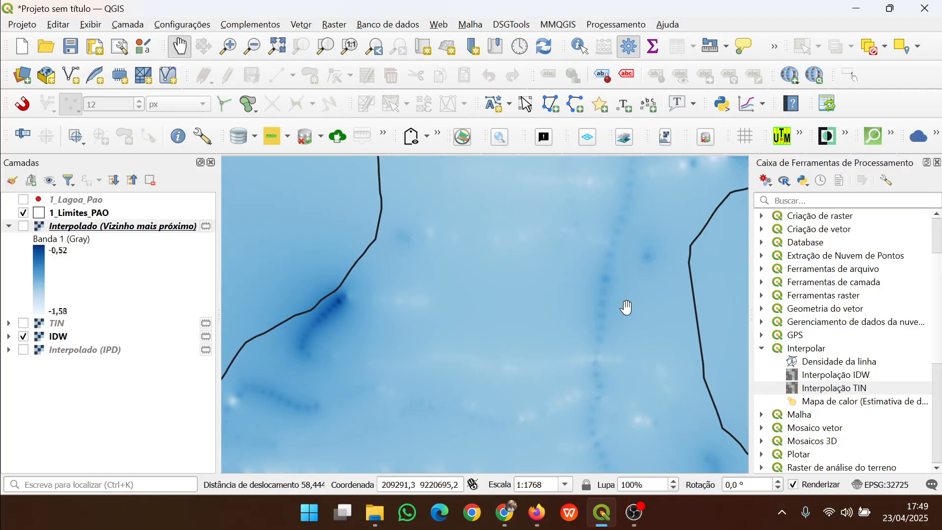
{"action": "left_click_drag", "start_coordinate": [627, 307], "coordinate": [458, 304]}
{"action": "left_click_drag", "start_coordinate": [484, 337], "coordinate": [402, 289]}
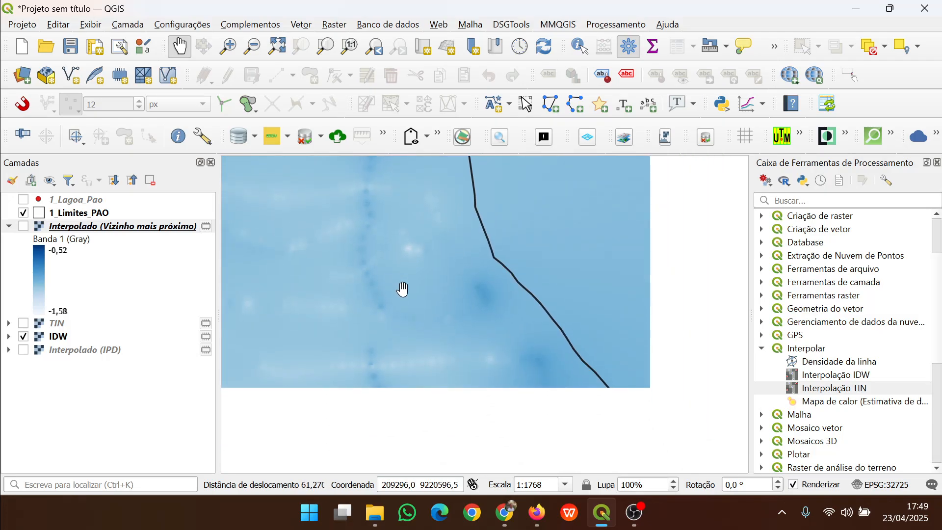
{"action": "scroll", "coordinate": [403, 349], "scroll_direction": "up", "scroll_amount": 4}
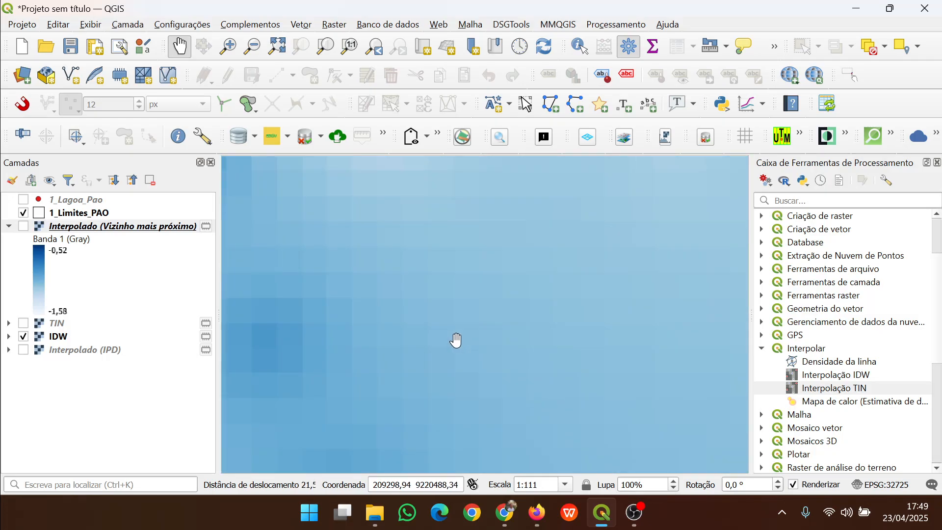
{"action": "scroll", "coordinate": [456, 339], "scroll_direction": "down", "scroll_amount": 1}
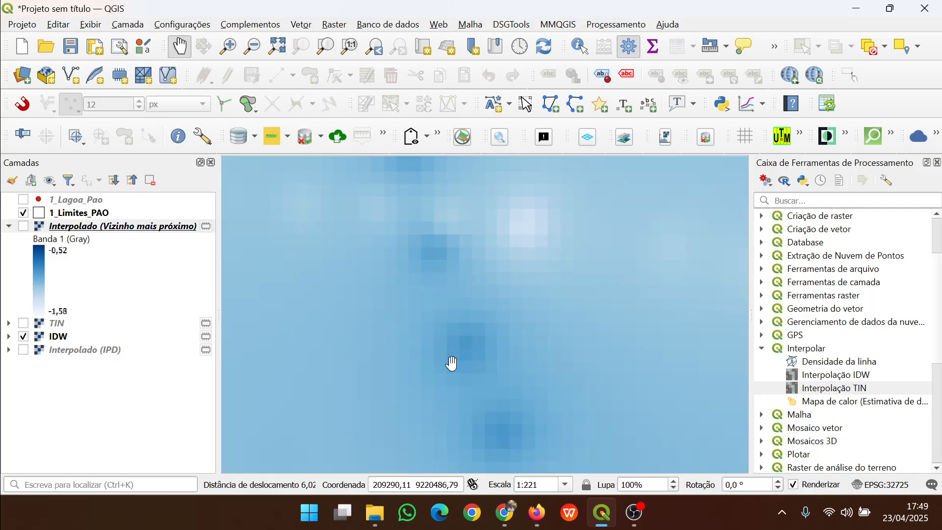
{"action": "scroll", "coordinate": [568, 347], "scroll_direction": "down", "scroll_amount": 1}
{"action": "left_click_drag", "start_coordinate": [587, 360], "coordinate": [513, 268]}
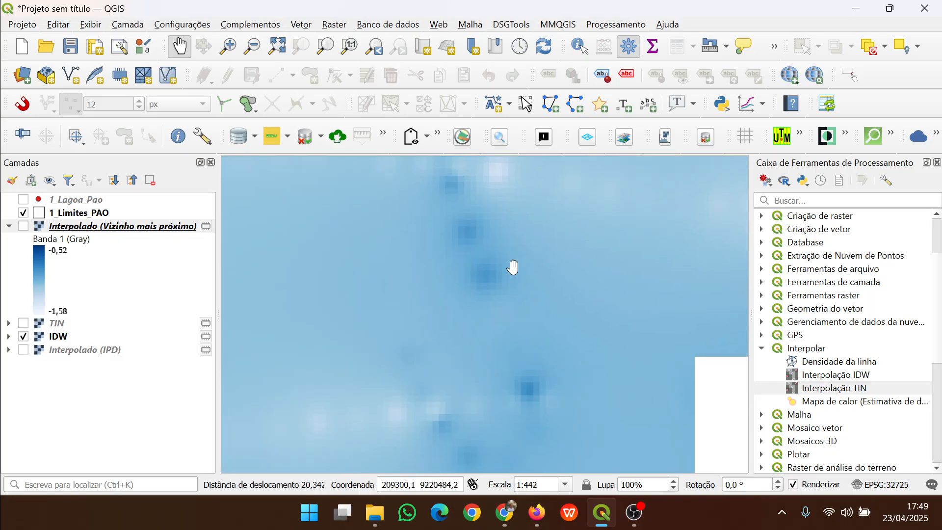
{"action": "scroll", "coordinate": [515, 316], "scroll_direction": "down", "scroll_amount": 2}
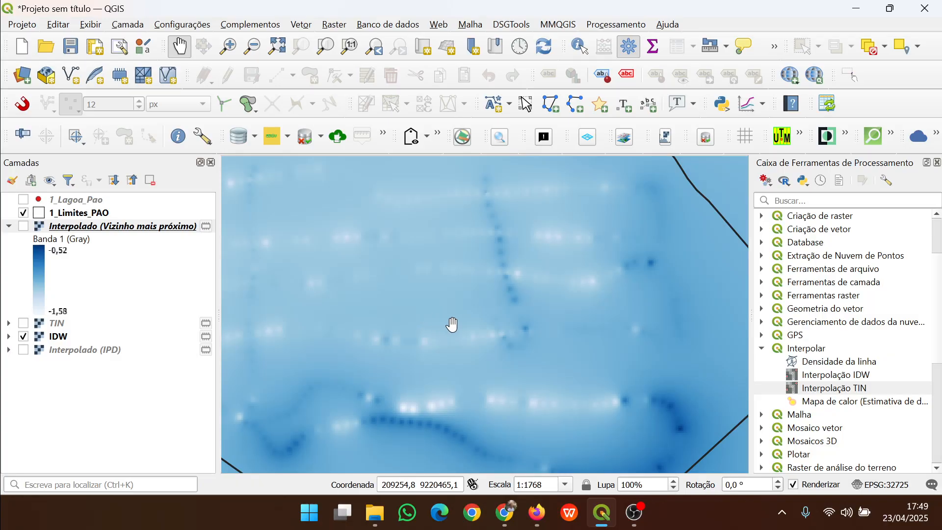
{"action": "scroll", "coordinate": [463, 323], "scroll_direction": "down", "scroll_amount": 1}
{"action": "left_click_drag", "start_coordinate": [462, 322], "coordinate": [477, 378]}
{"action": "left_click_drag", "start_coordinate": [476, 289], "coordinate": [457, 311]}
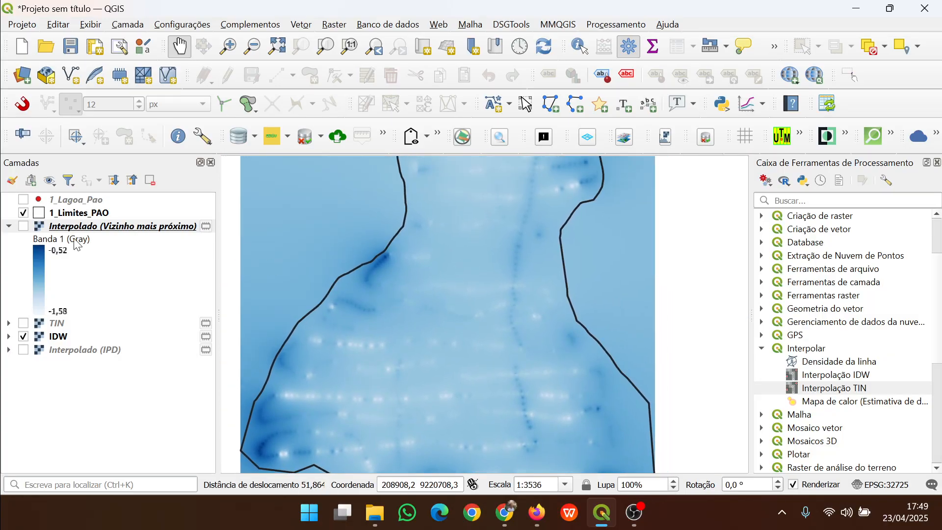
Turn on the TIN layer and zoom around to examine its triangulated surface
{"action": "left_click", "coordinate": [23, 323]}
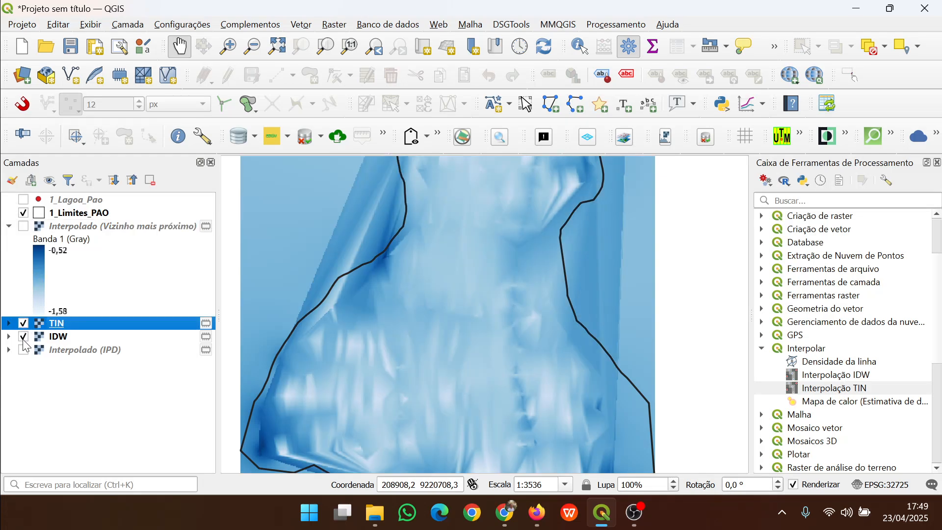
{"action": "left_click_drag", "start_coordinate": [410, 401], "coordinate": [354, 306]}
{"action": "scroll", "coordinate": [513, 327], "scroll_direction": "up", "scroll_amount": 2}
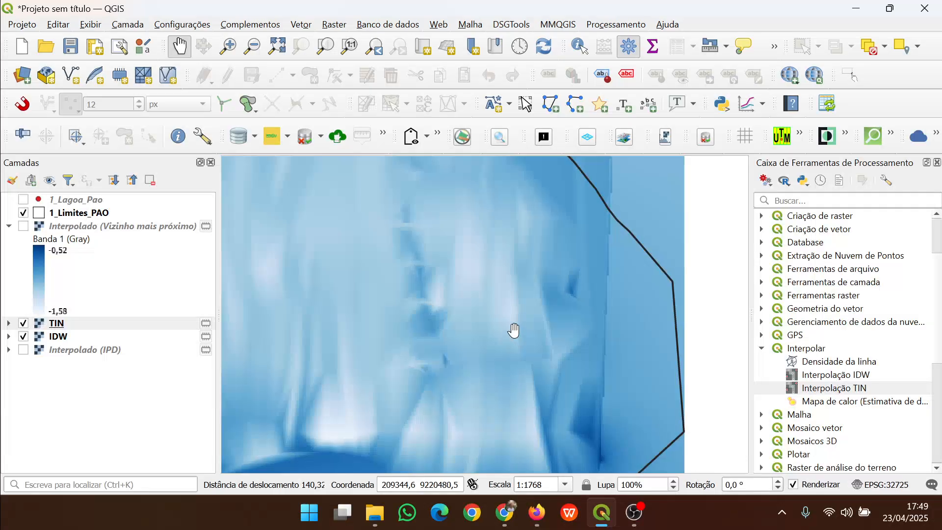
{"action": "left_click_drag", "start_coordinate": [416, 310], "coordinate": [431, 330]}
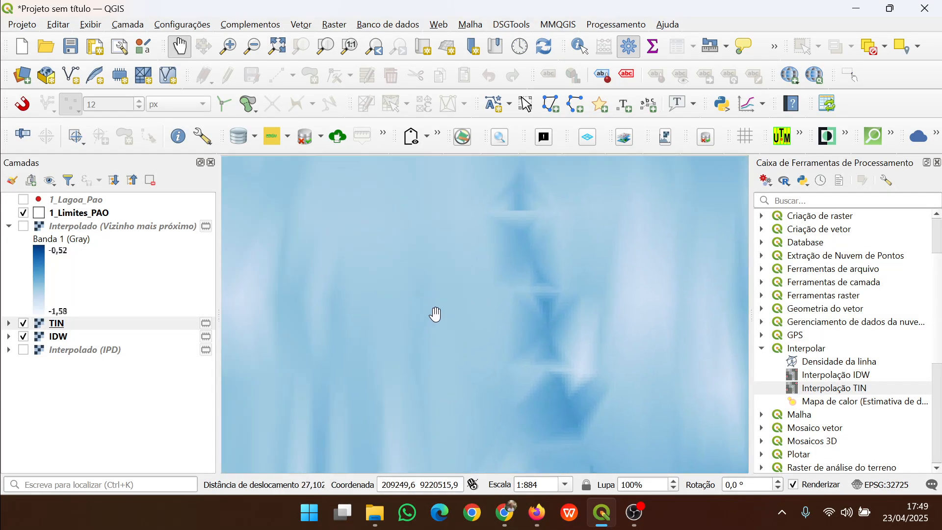
{"action": "left_click_drag", "start_coordinate": [445, 297], "coordinate": [564, 343]}
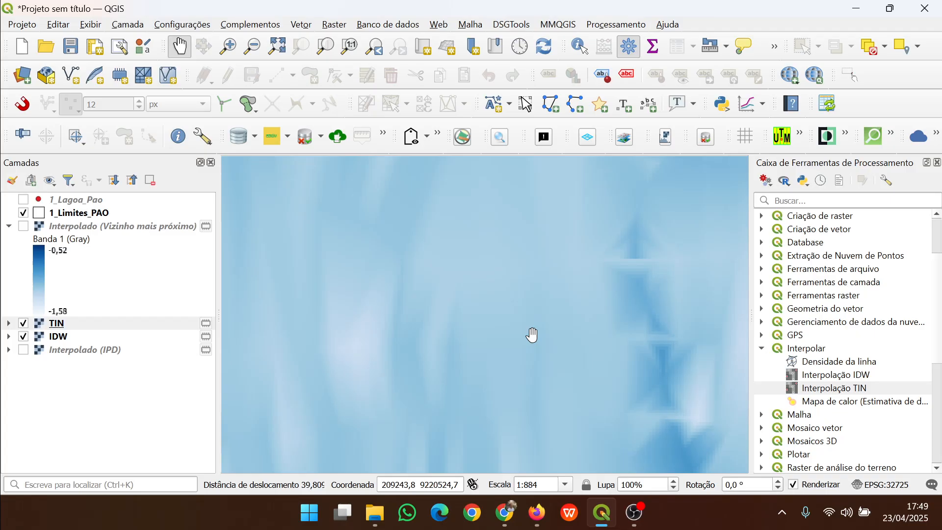
{"action": "scroll", "coordinate": [528, 322], "scroll_direction": "down", "scroll_amount": 2}
{"action": "left_click_drag", "start_coordinate": [511, 336], "coordinate": [501, 347]}
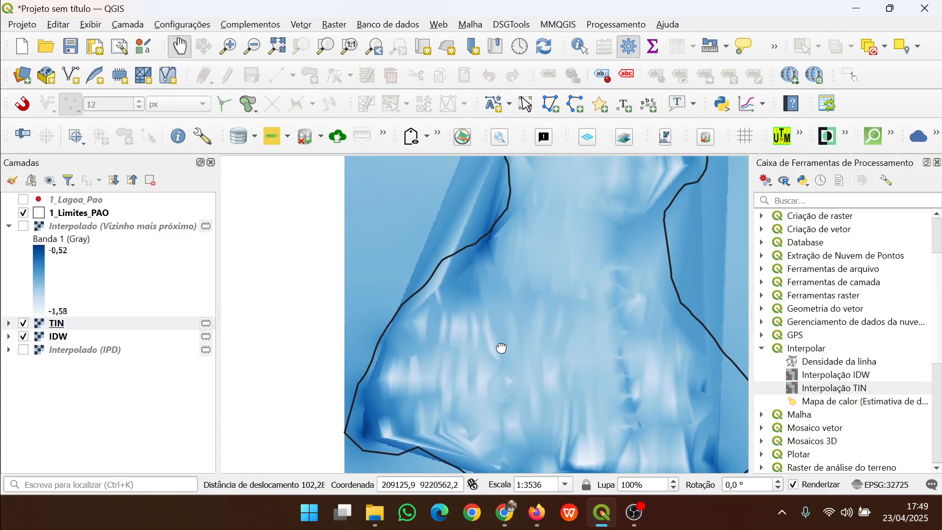
{"action": "scroll", "coordinate": [499, 332], "scroll_direction": "up", "scroll_amount": 1}
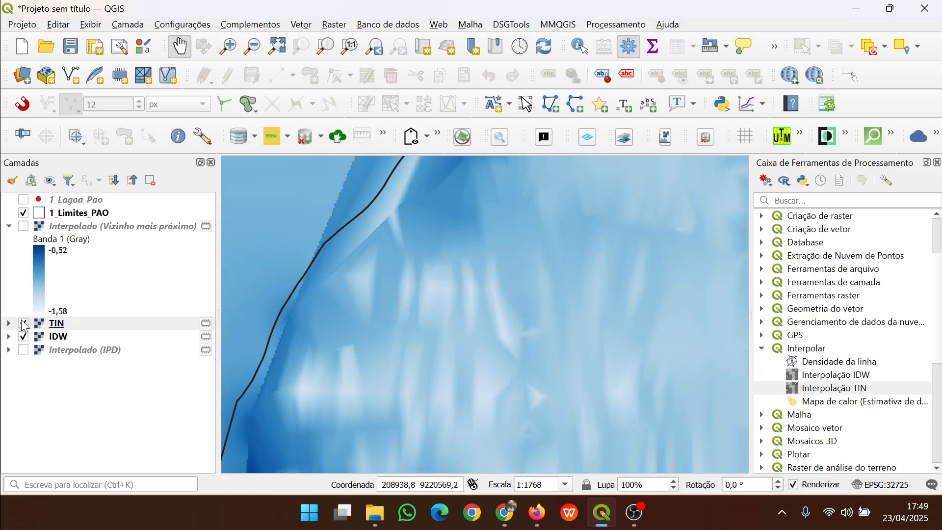
Show the nearest-neighbour layer and pan and zoom across to examine its surface
{"action": "left_click", "coordinate": [23, 227]}
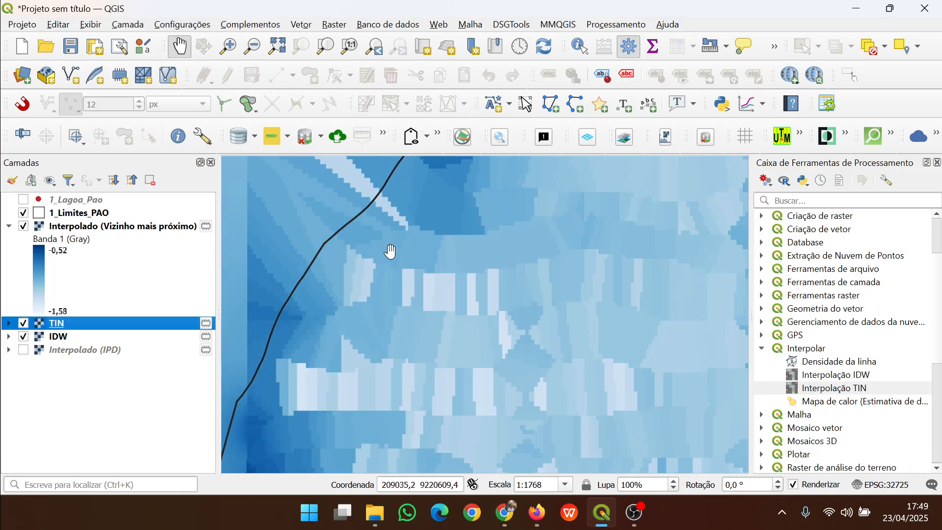
{"action": "scroll", "coordinate": [555, 358], "scroll_direction": "down", "scroll_amount": 1}
{"action": "left_click_drag", "start_coordinate": [554, 359], "coordinate": [473, 315]}
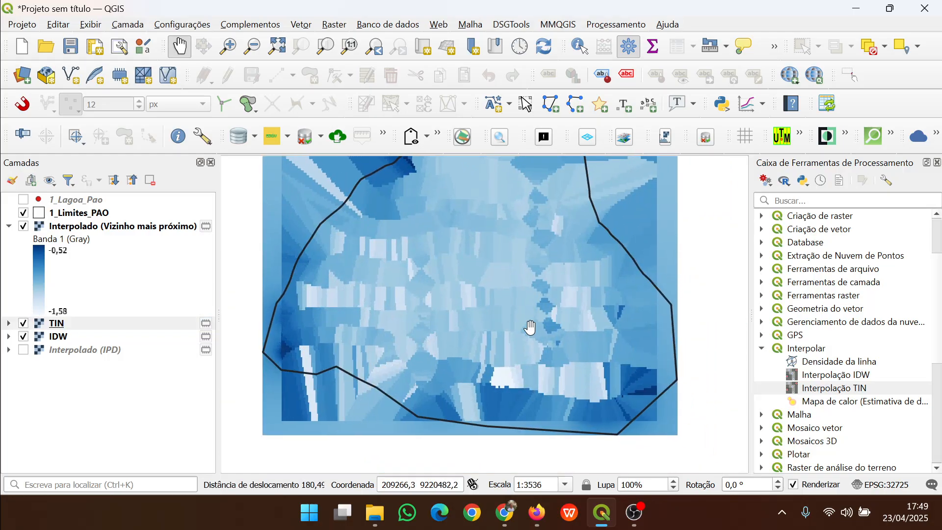
{"action": "scroll", "coordinate": [554, 330], "scroll_direction": "up", "scroll_amount": 2}
{"action": "left_click_drag", "start_coordinate": [339, 295], "coordinate": [483, 298]}
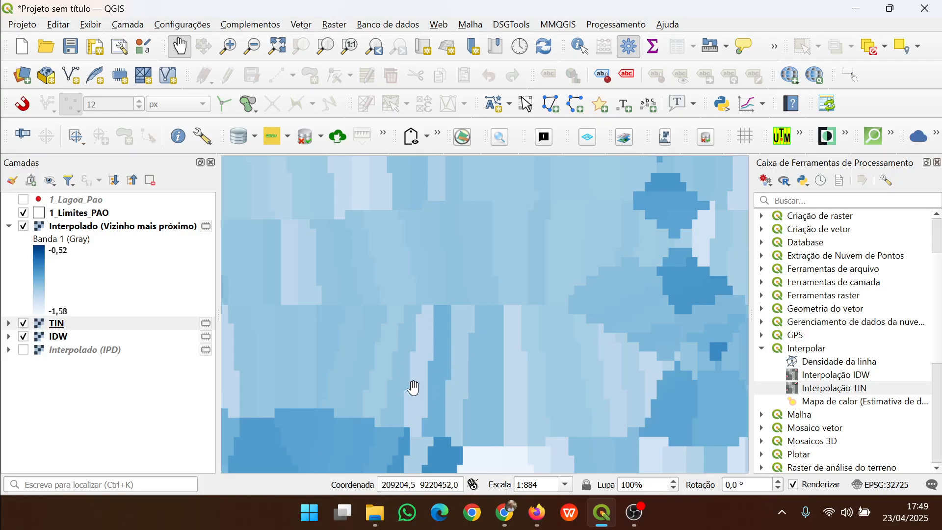
Hide the nearest-neighbour and TIN layers and collapse the nearest-neighbour legend
{"action": "left_click", "coordinate": [24, 226]}
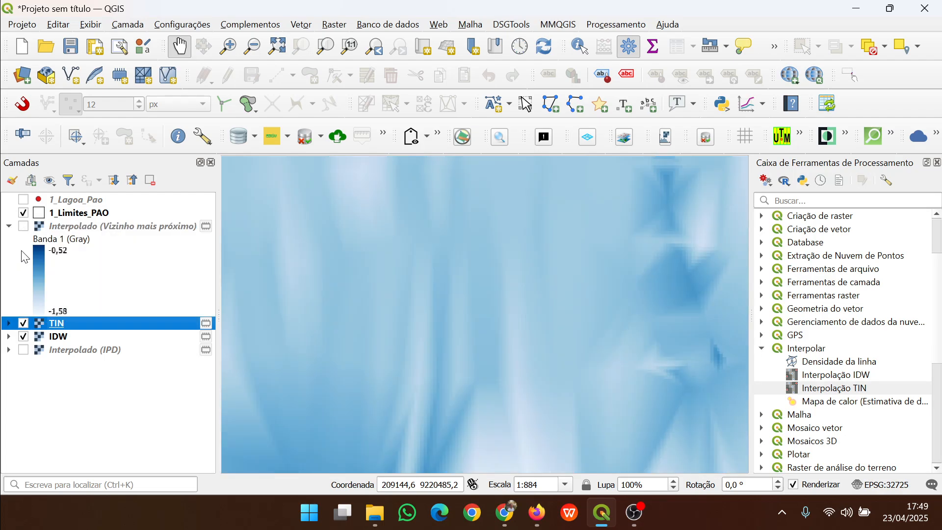
{"action": "left_click", "coordinate": [9, 226]}
{"action": "left_click", "coordinate": [23, 239]}
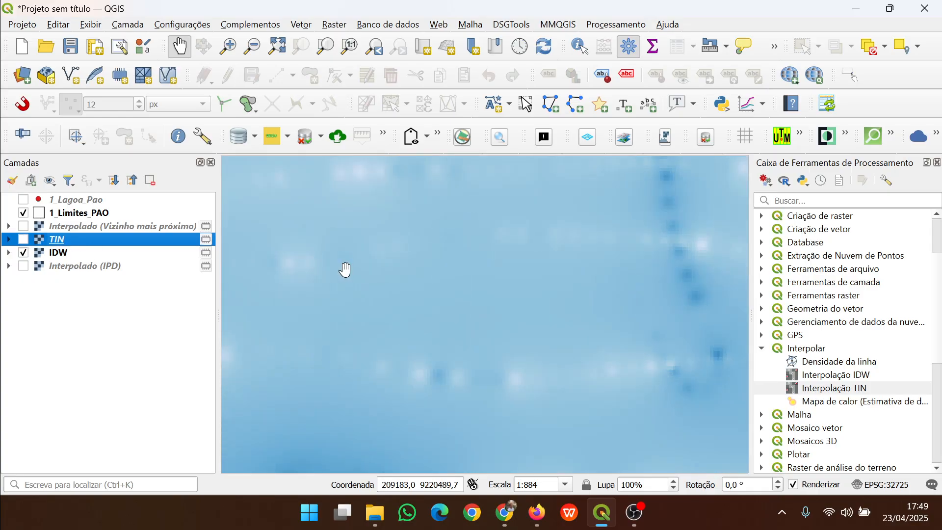
Pan and zoom over the IDW surface to examine it across the whole lagoon
{"action": "scroll", "coordinate": [475, 324], "scroll_direction": "down", "scroll_amount": 2}
{"action": "left_click_drag", "start_coordinate": [485, 292], "coordinate": [496, 366]}
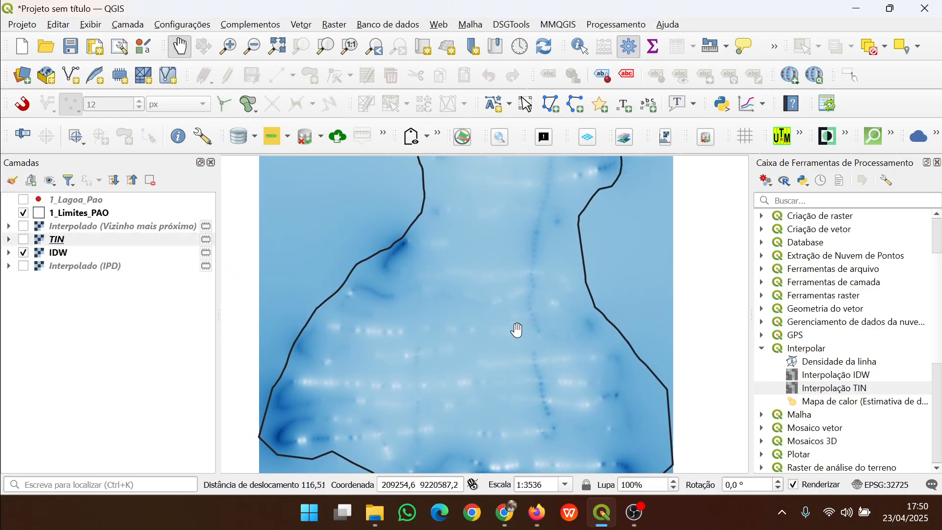
{"action": "scroll", "coordinate": [449, 294], "scroll_direction": "down", "scroll_amount": 1}
{"action": "left_click_drag", "start_coordinate": [454, 300], "coordinate": [463, 353]}
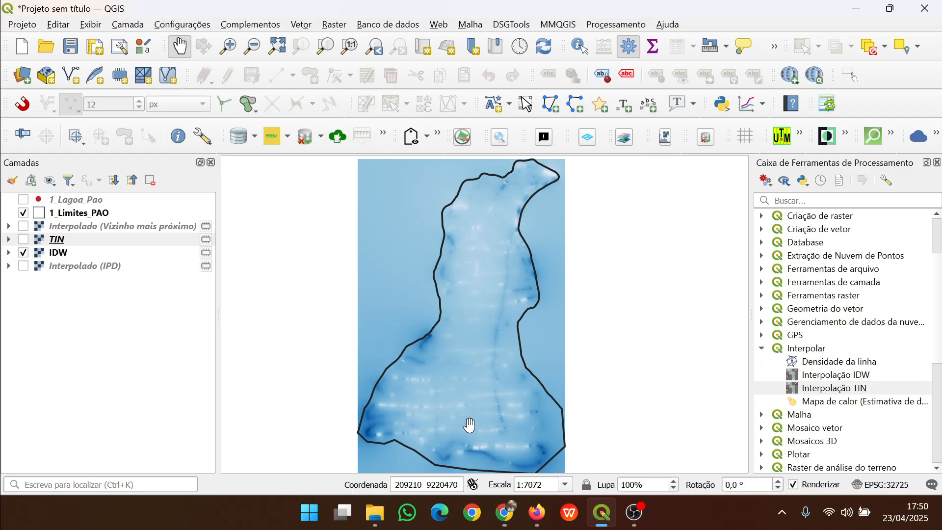
{"action": "left_click_drag", "start_coordinate": [466, 427], "coordinate": [464, 380]}
{"action": "scroll", "coordinate": [424, 396], "scroll_direction": "up", "scroll_amount": 2}
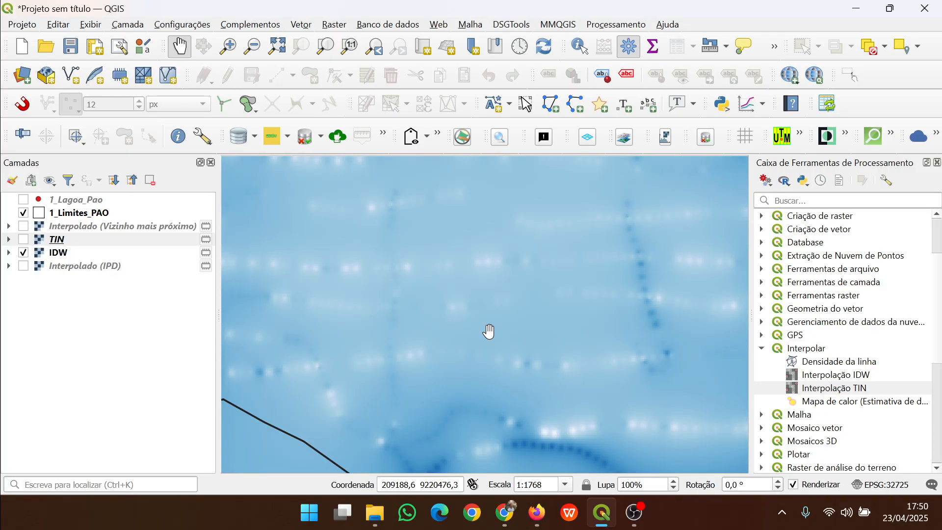
{"action": "scroll", "coordinate": [471, 319], "scroll_direction": "down", "scroll_amount": 1}
{"action": "left_click_drag", "start_coordinate": [498, 266], "coordinate": [488, 354]}
{"action": "scroll", "coordinate": [468, 319], "scroll_direction": "down", "scroll_amount": 1}
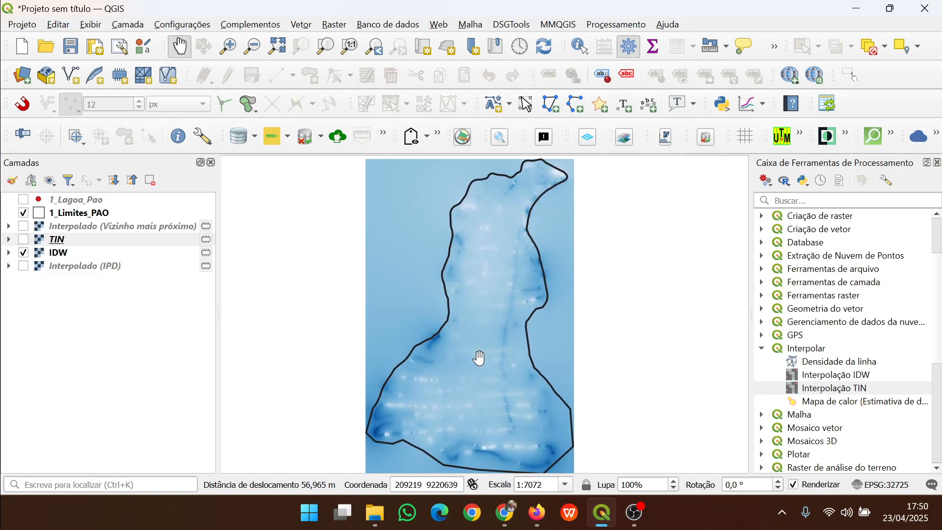